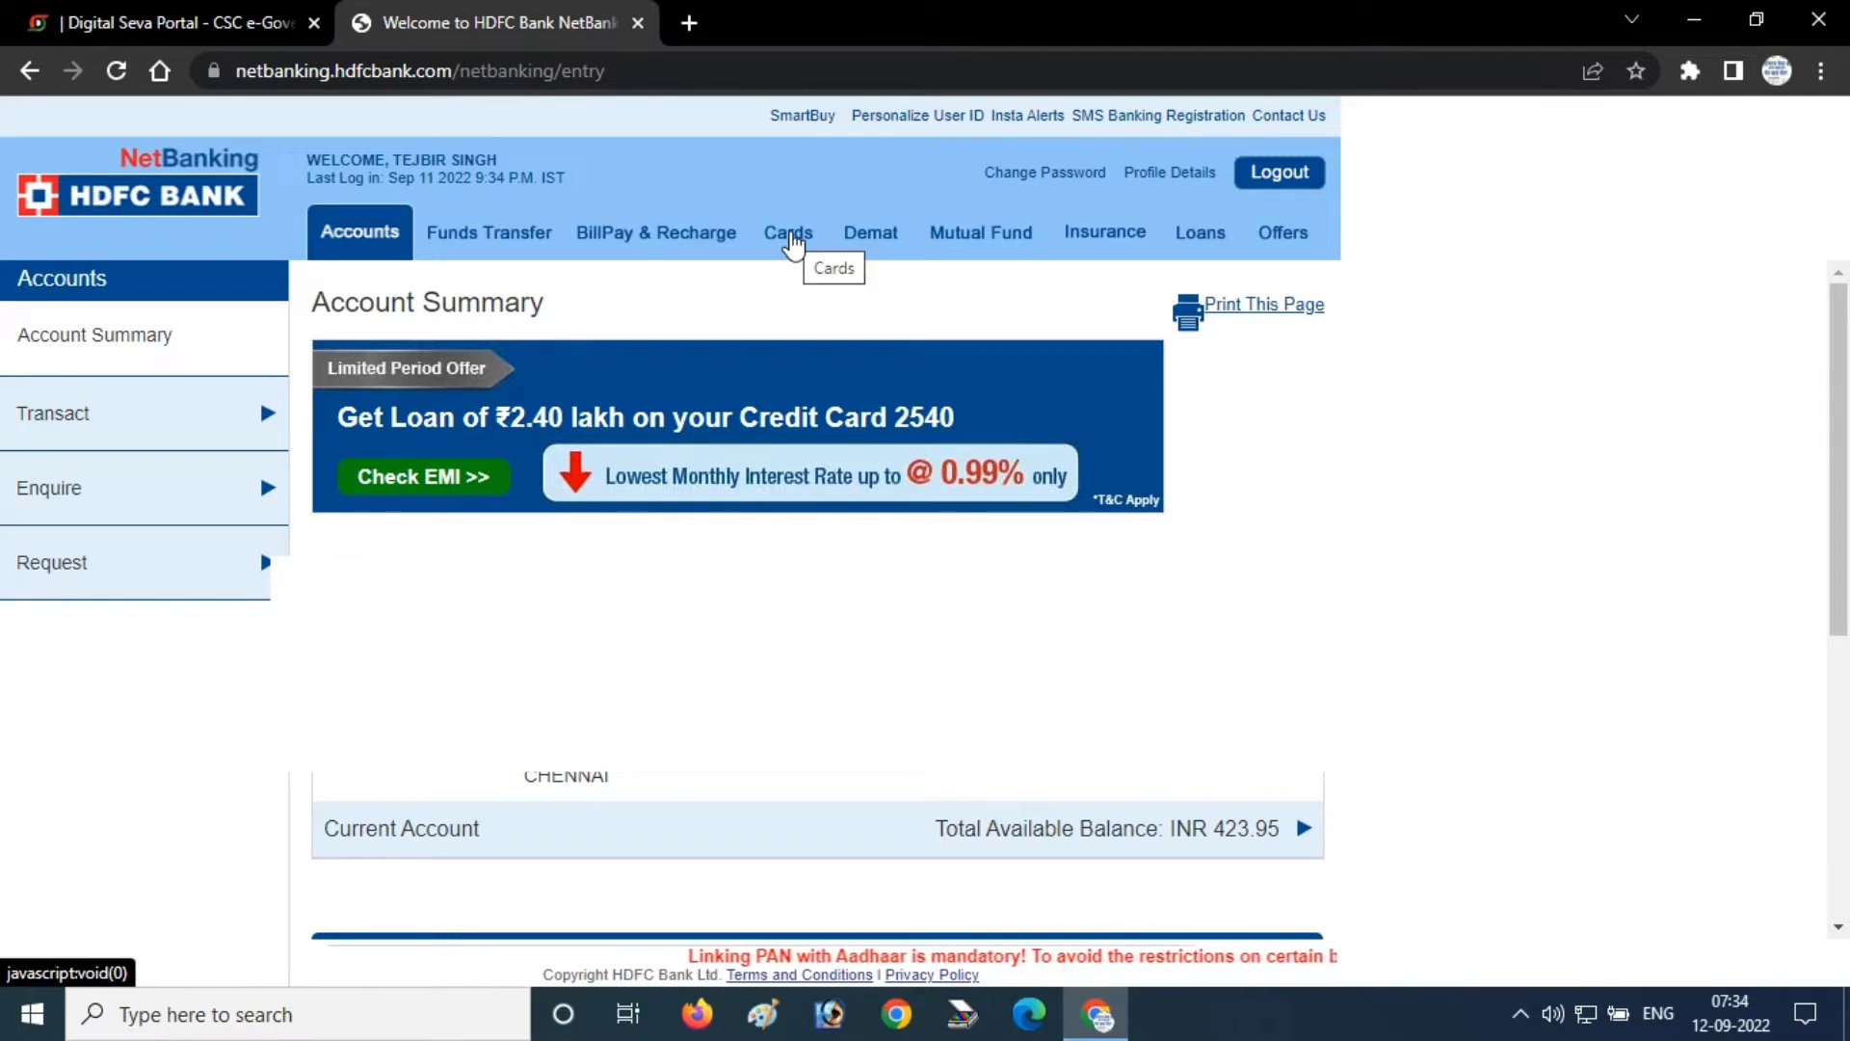
Open the Insta Jumbo Loan page from the credit card transaction options
{"action": "left_click", "coordinate": [790, 237]}
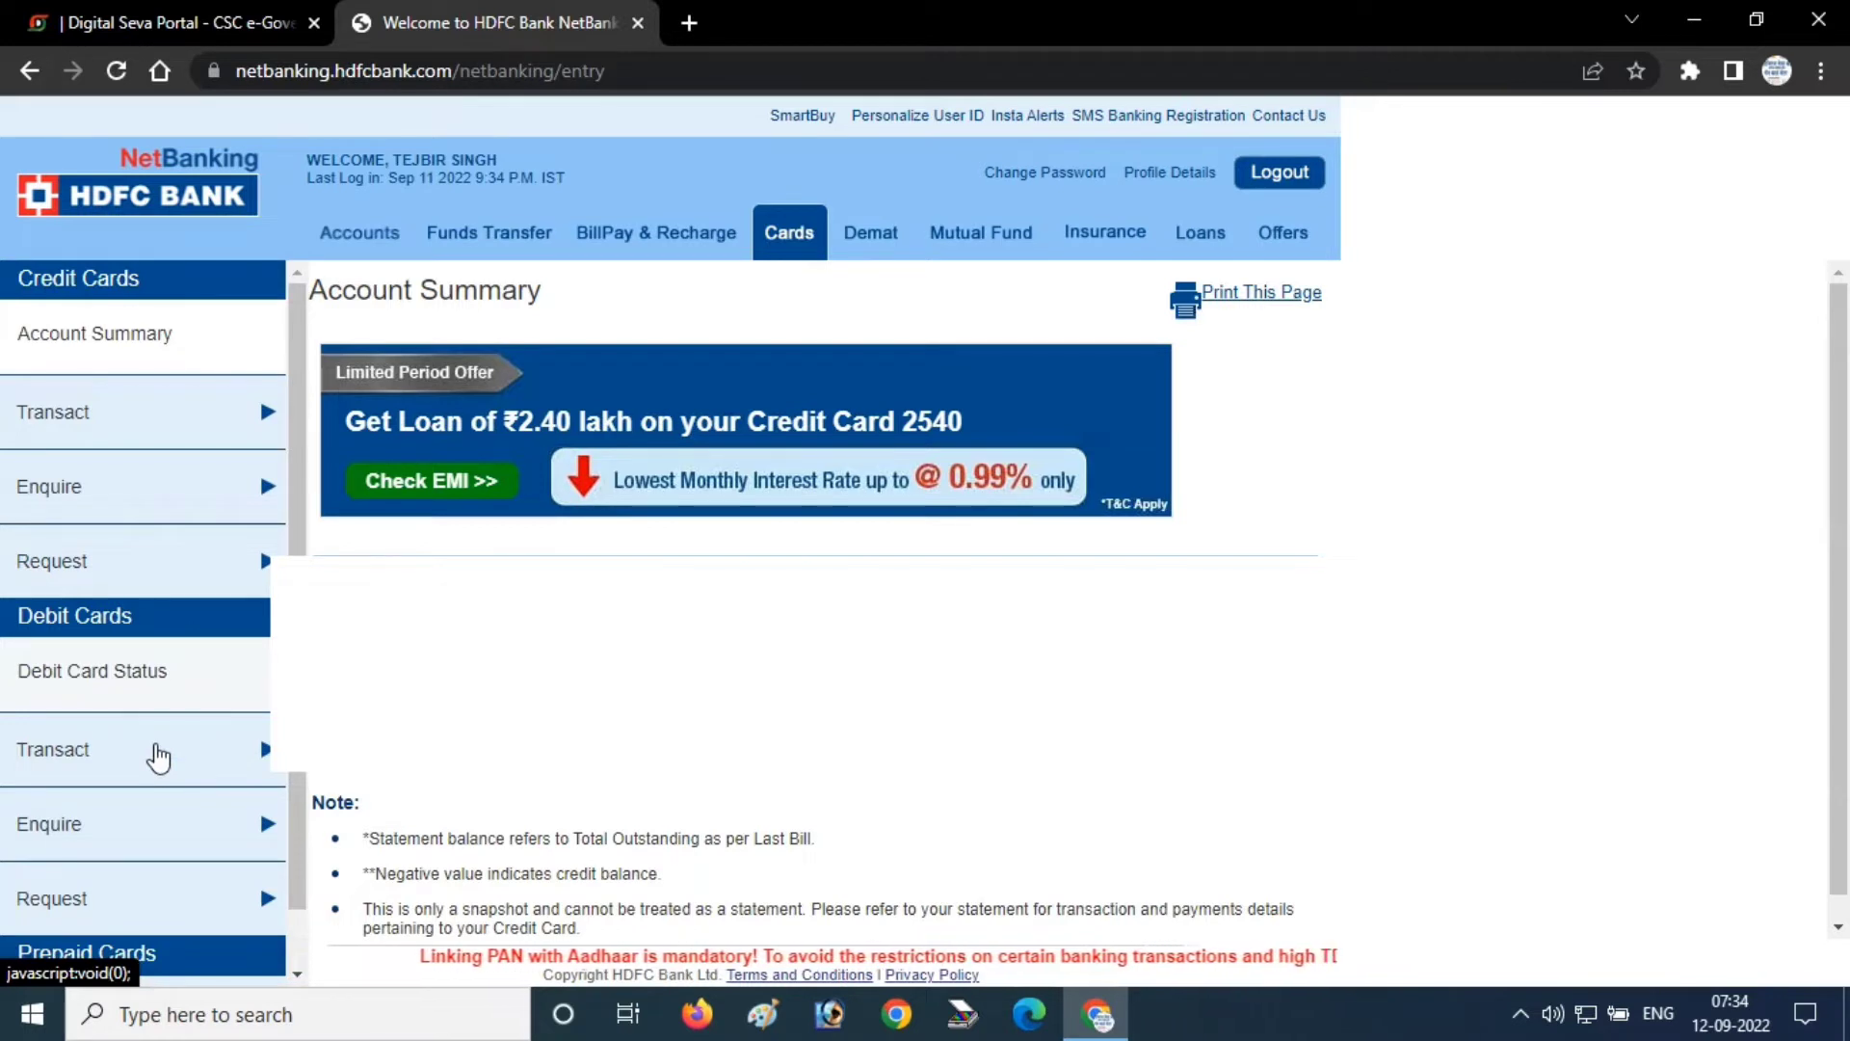
{"action": "left_click", "coordinate": [159, 758]}
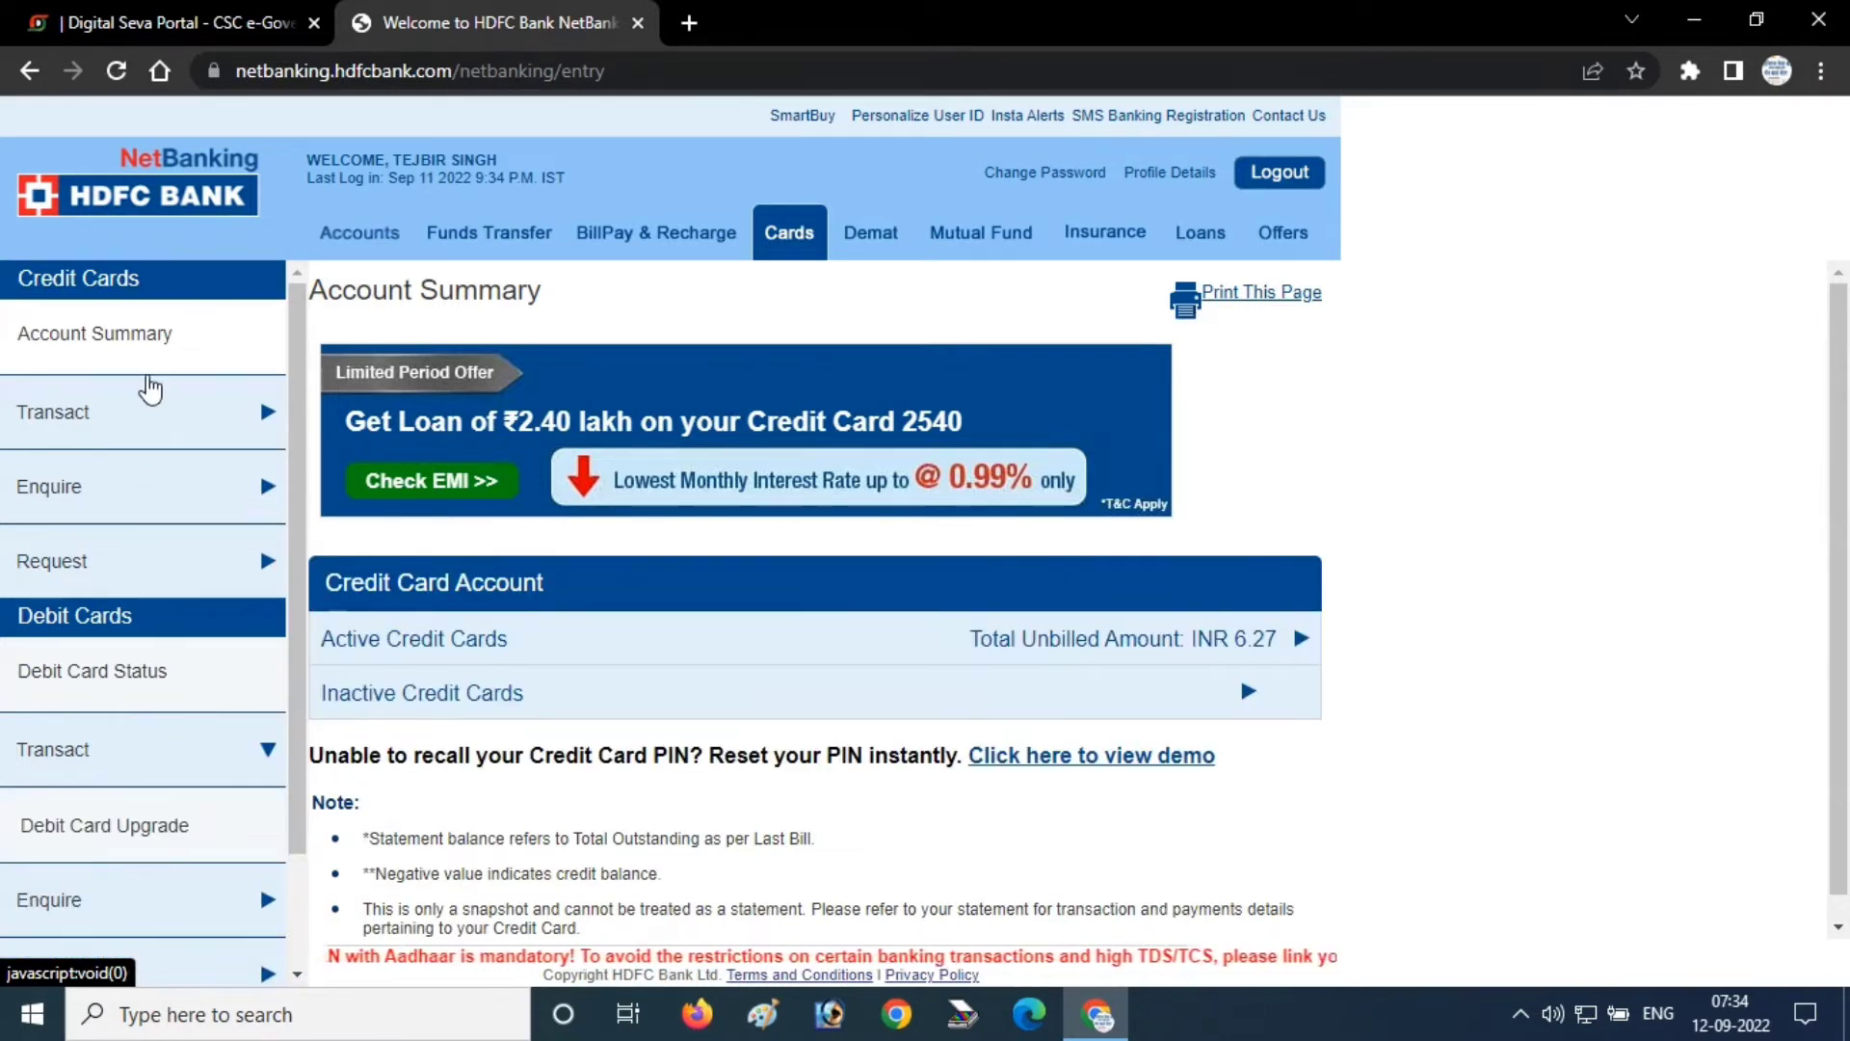
{"action": "left_click", "coordinate": [147, 393]}
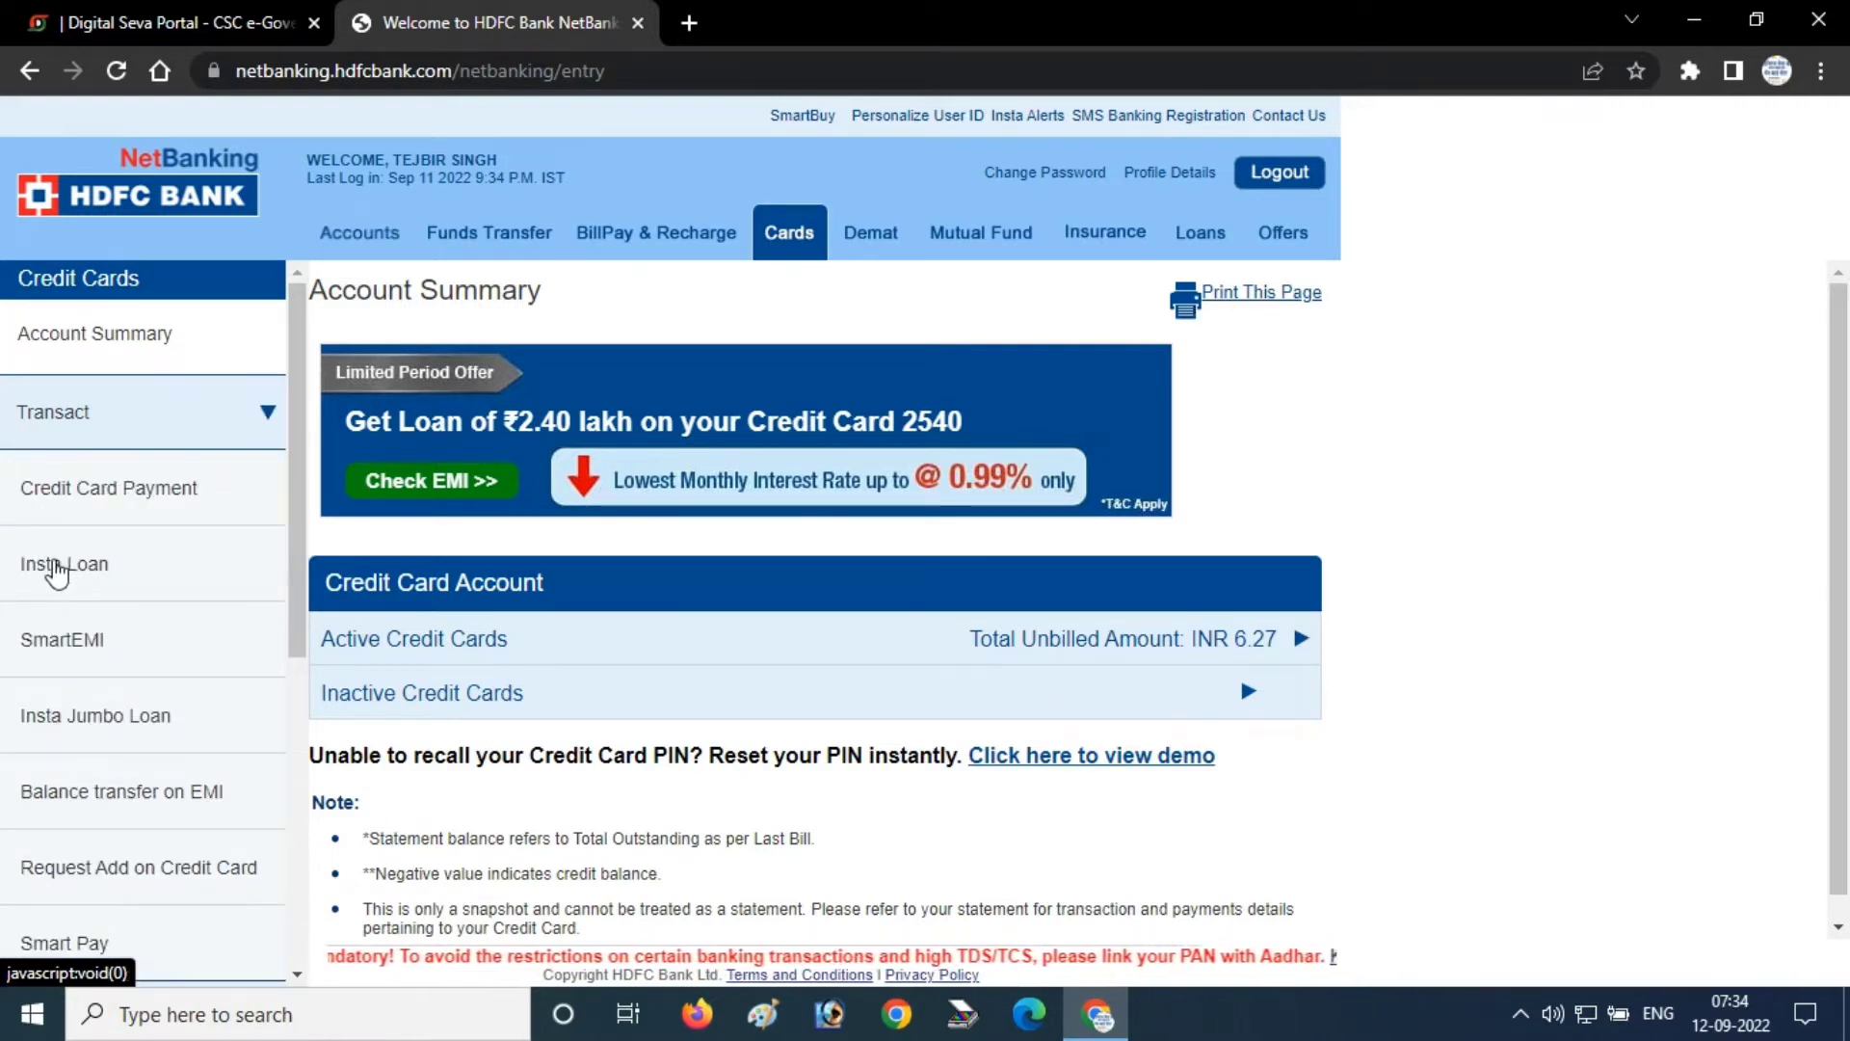
{"action": "left_click", "coordinate": [120, 722]}
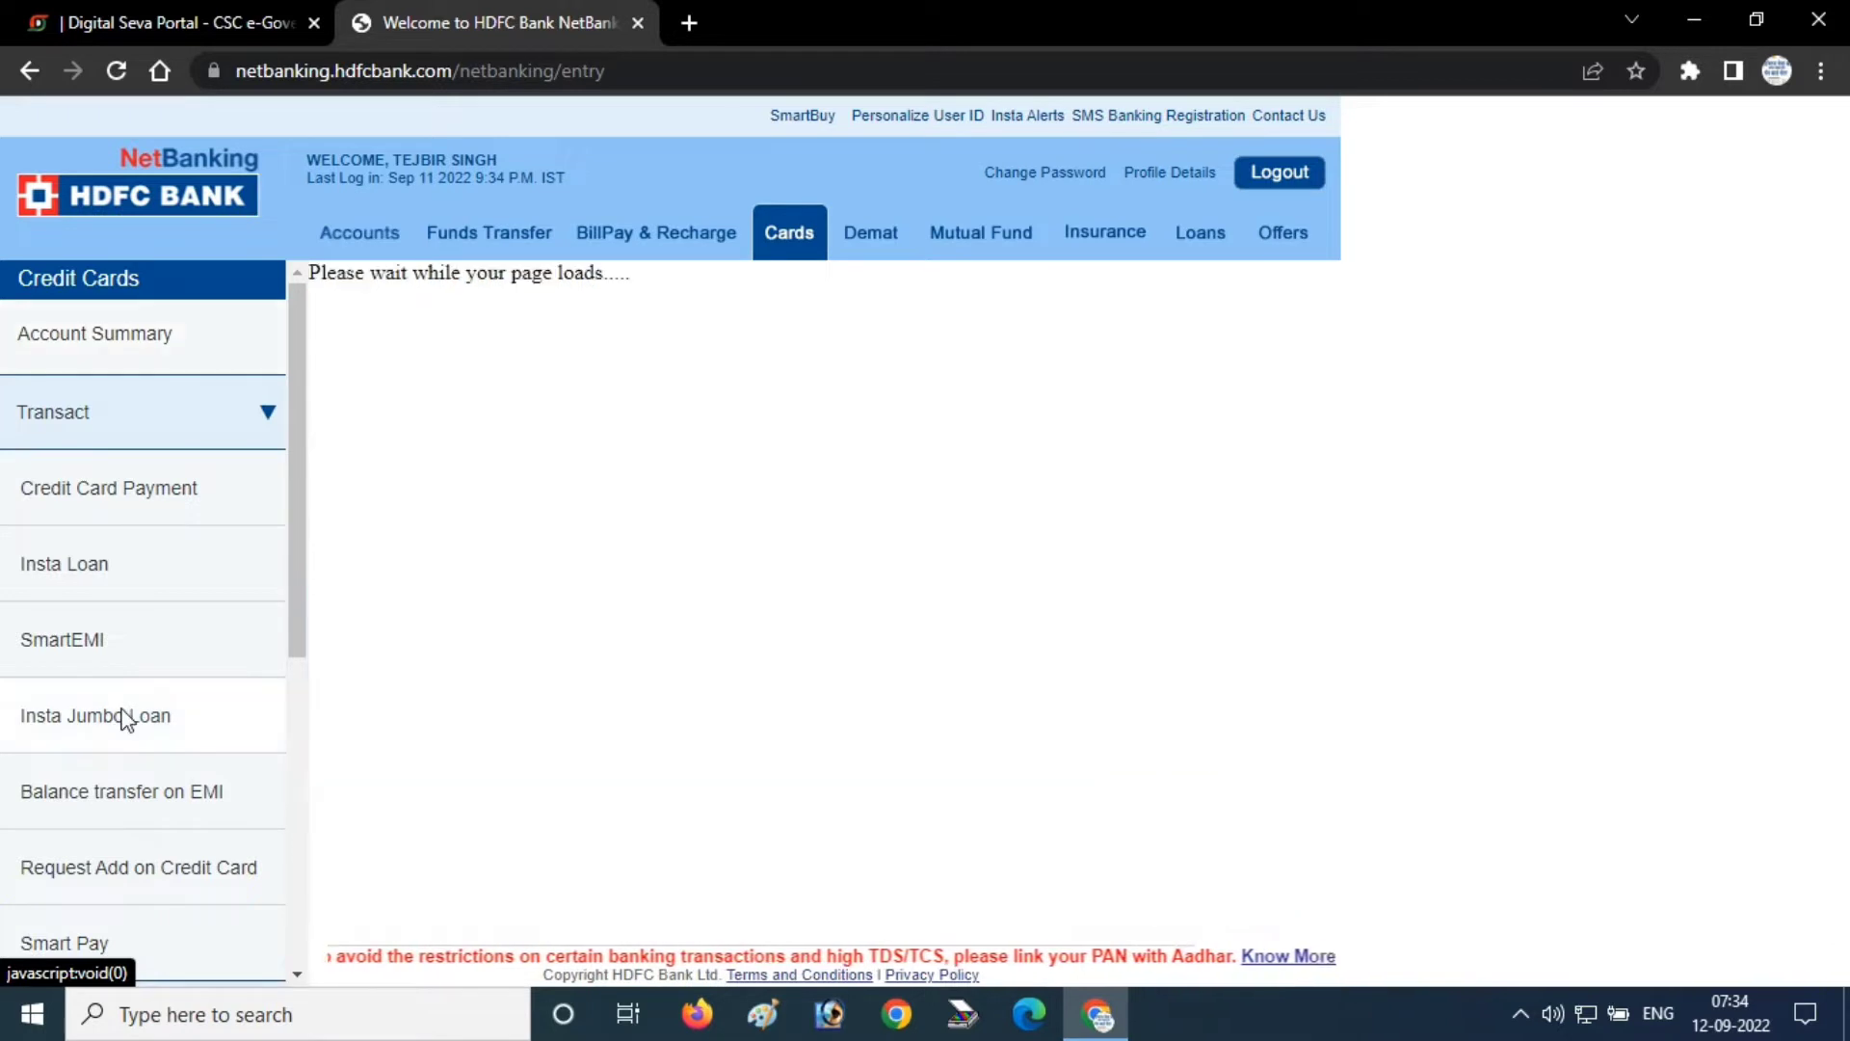
Check Insta Jumbo Loan eligibility for the second listed credit card and request a notification for the offer
{"action": "left_click", "coordinate": [942, 379]}
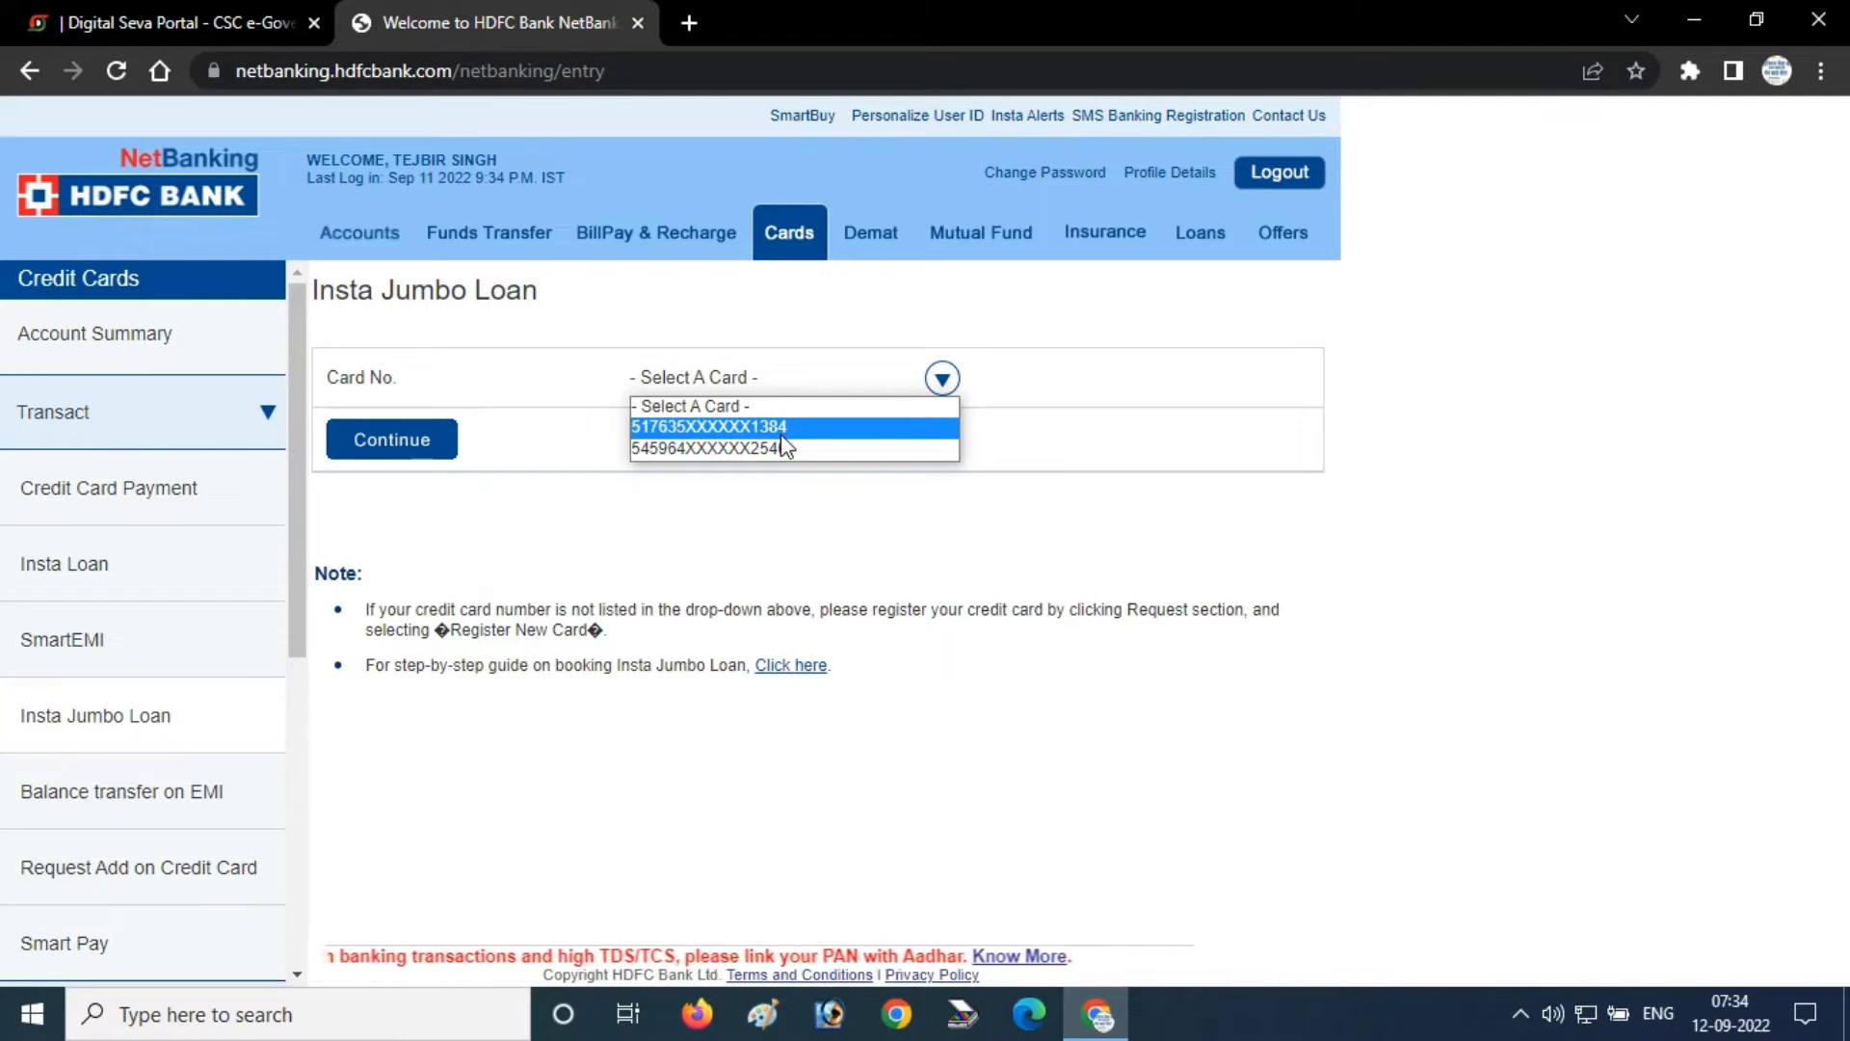
{"action": "left_click", "coordinate": [747, 449]}
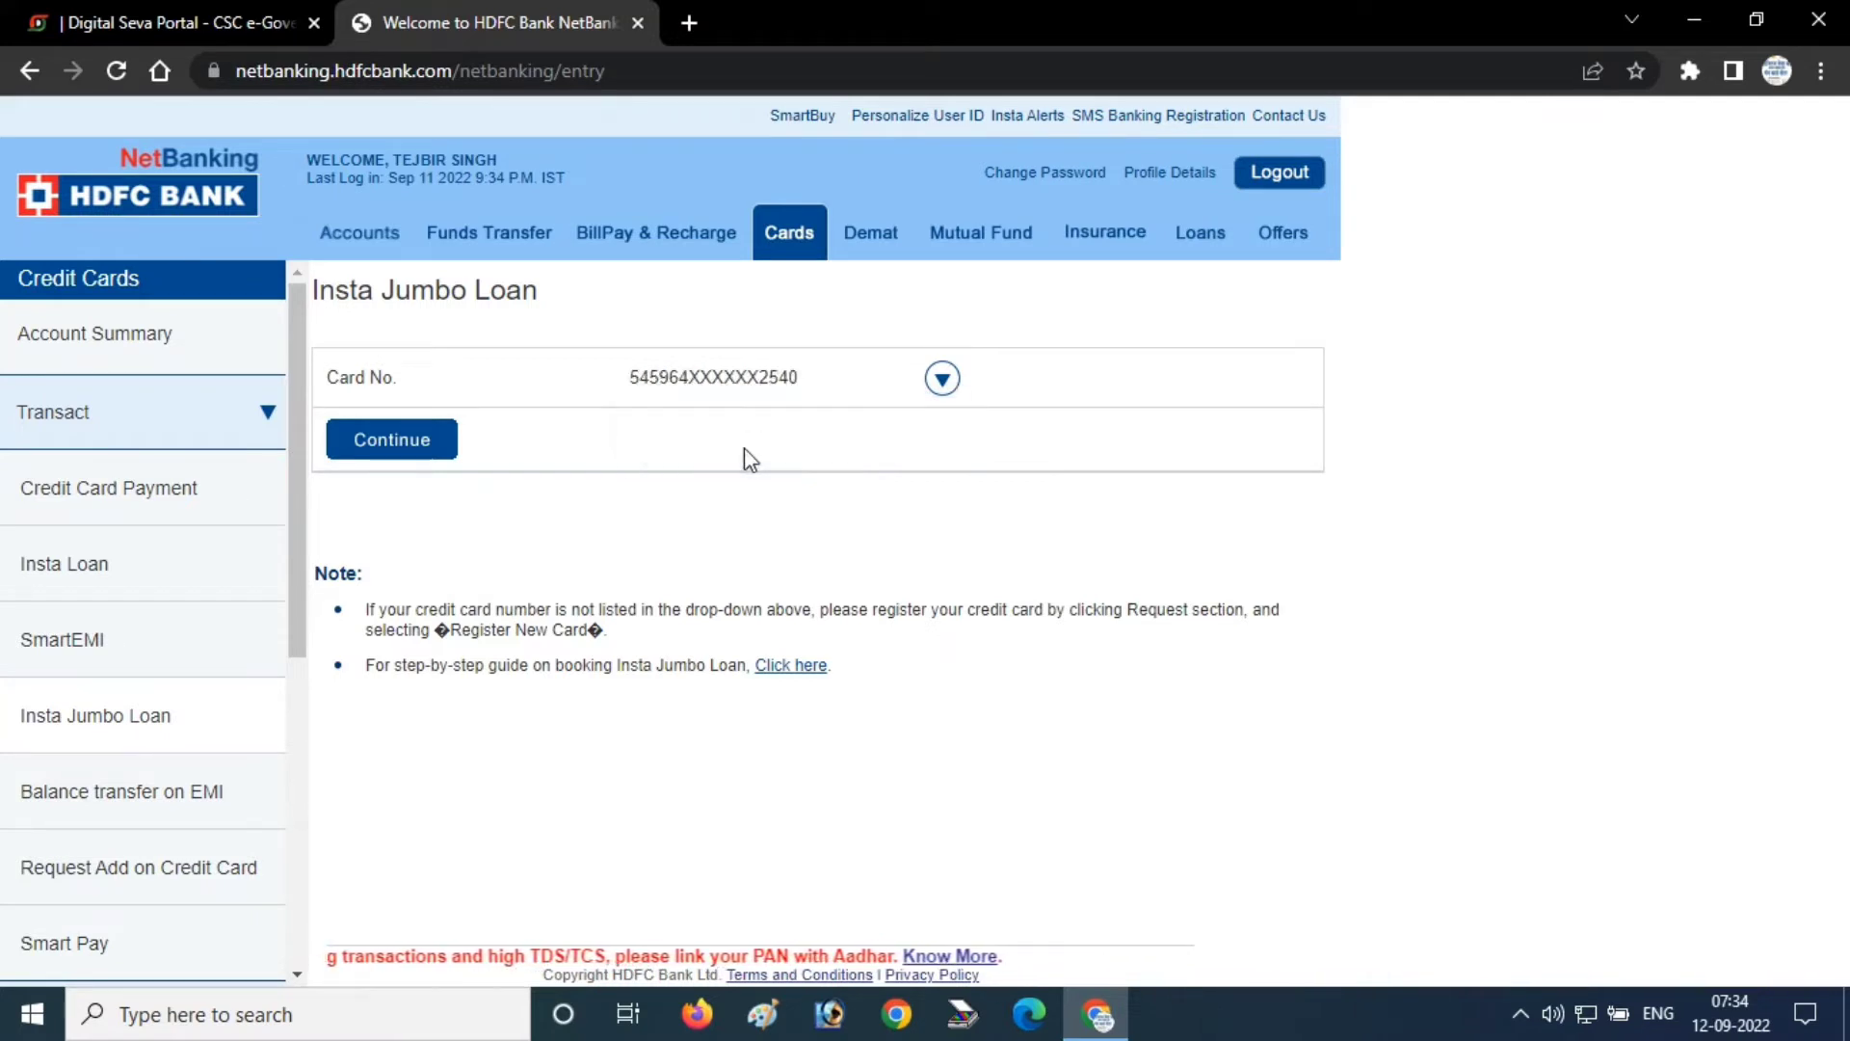
{"action": "left_click", "coordinate": [389, 443]}
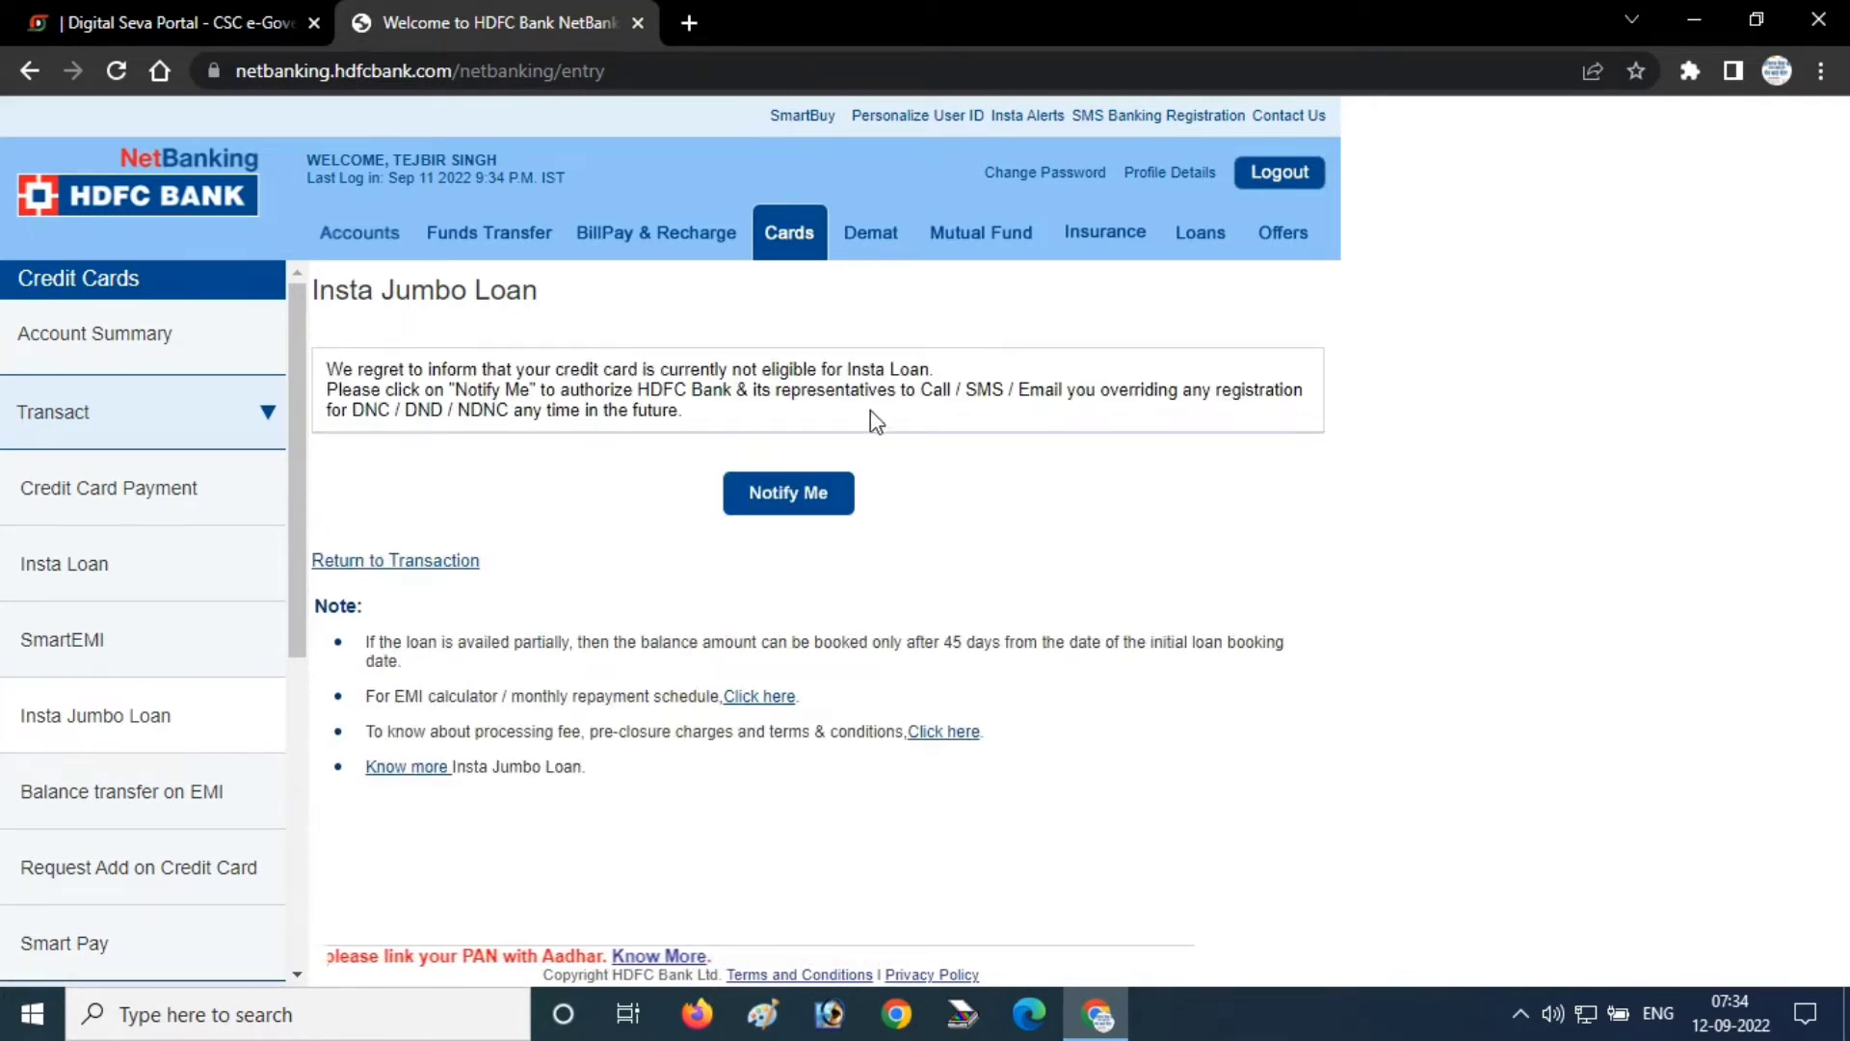
{"action": "left_click", "coordinate": [793, 508]}
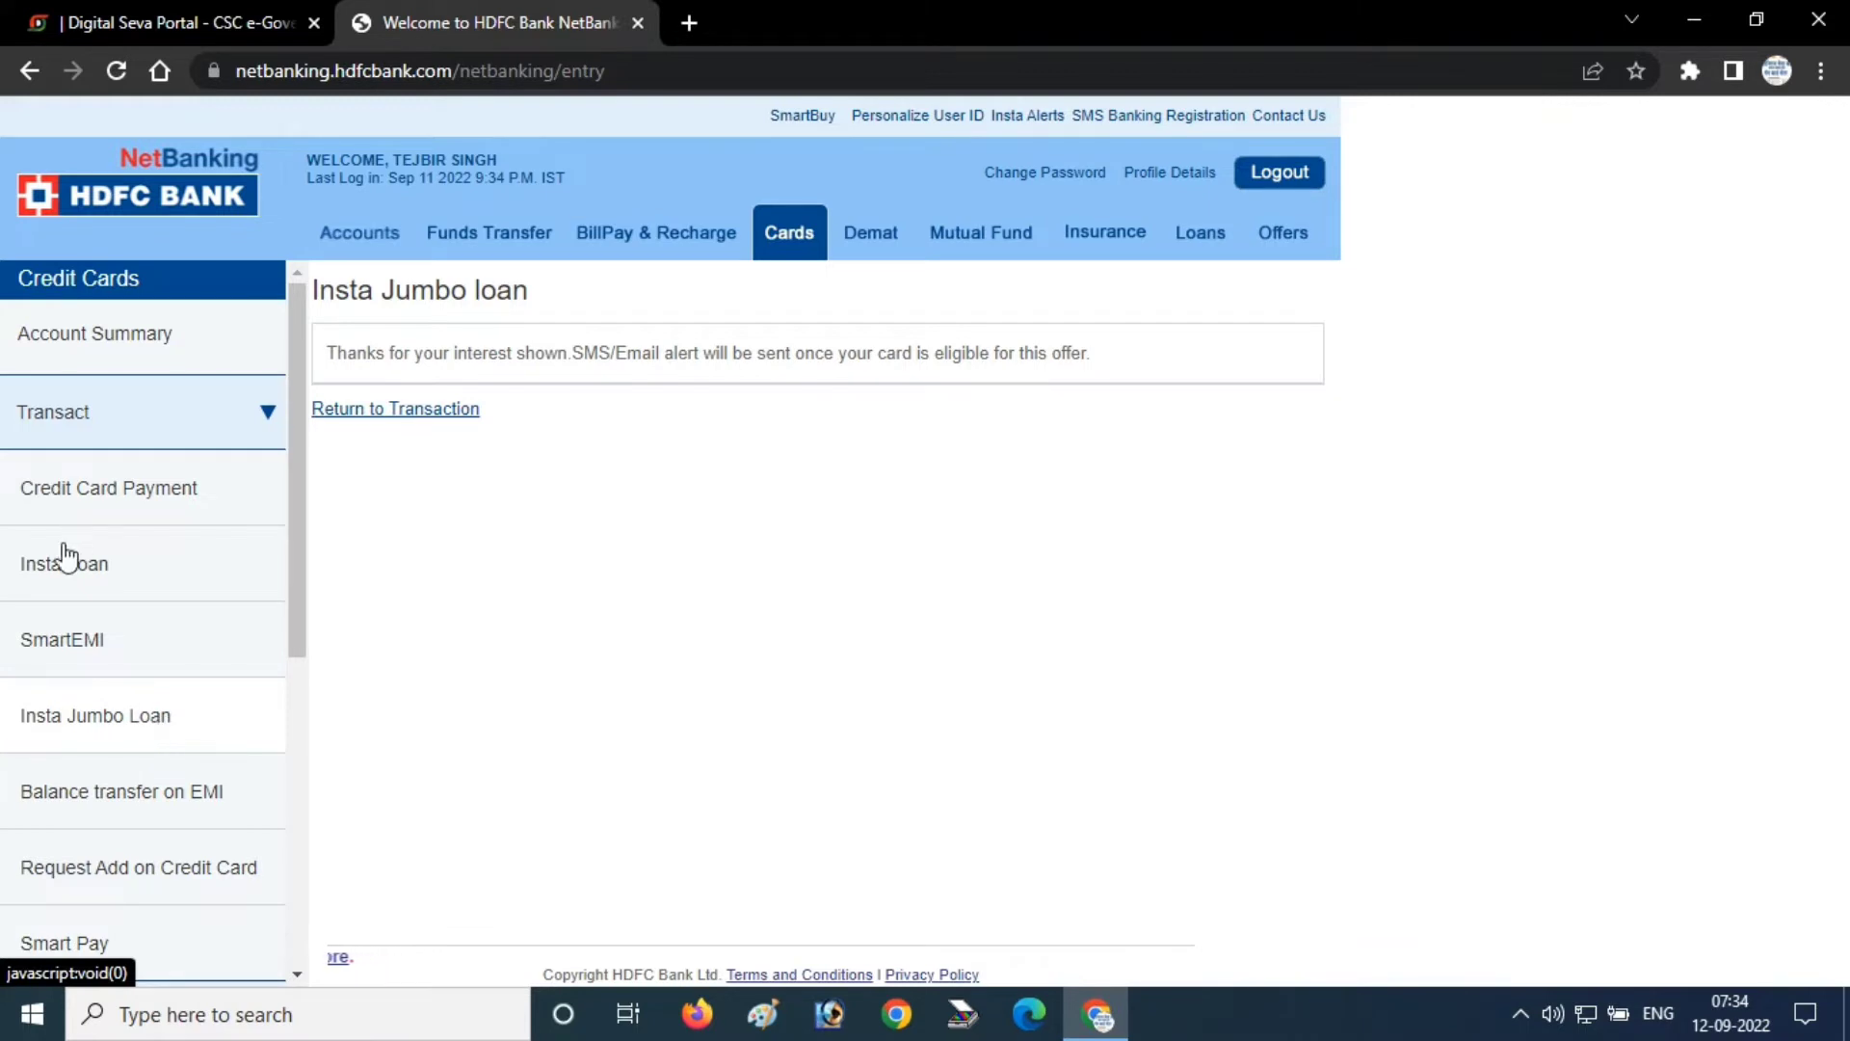
Open the Insta Loan application form for the second listed credit card
{"action": "left_click", "coordinate": [44, 571]}
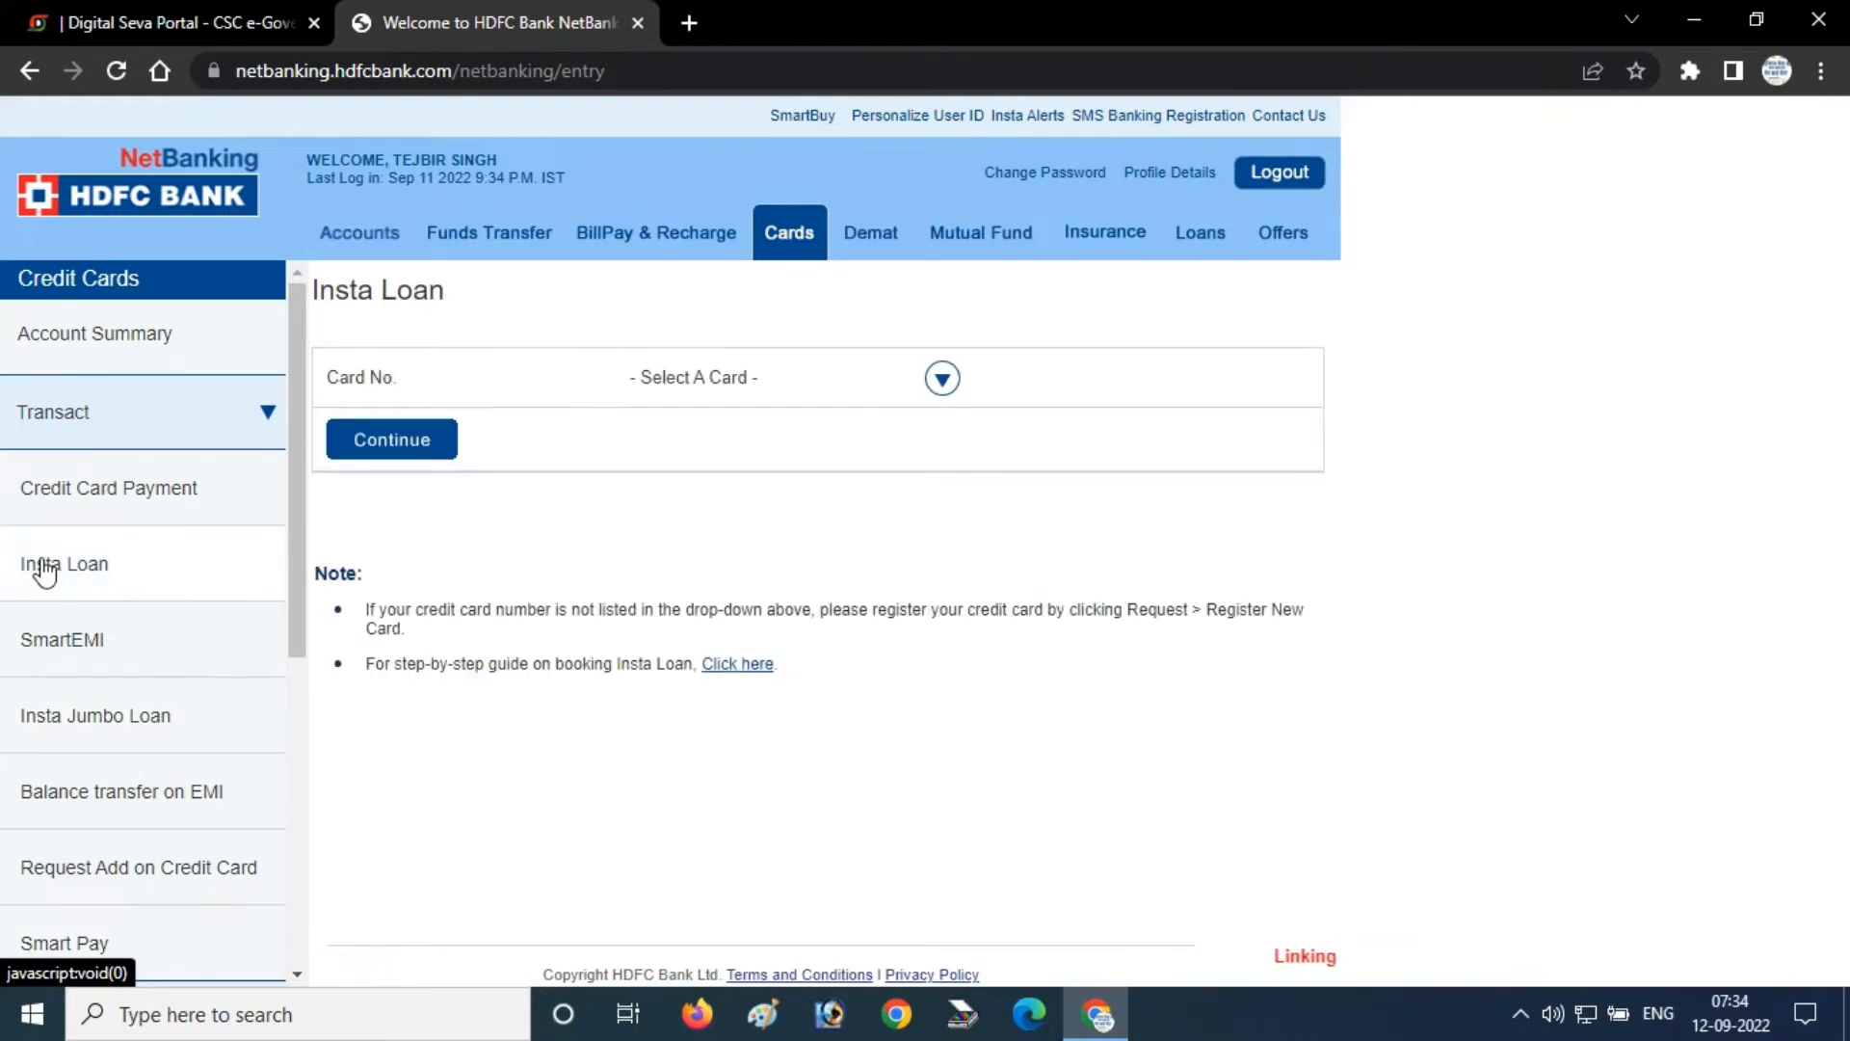
{"action": "left_click", "coordinate": [927, 383]}
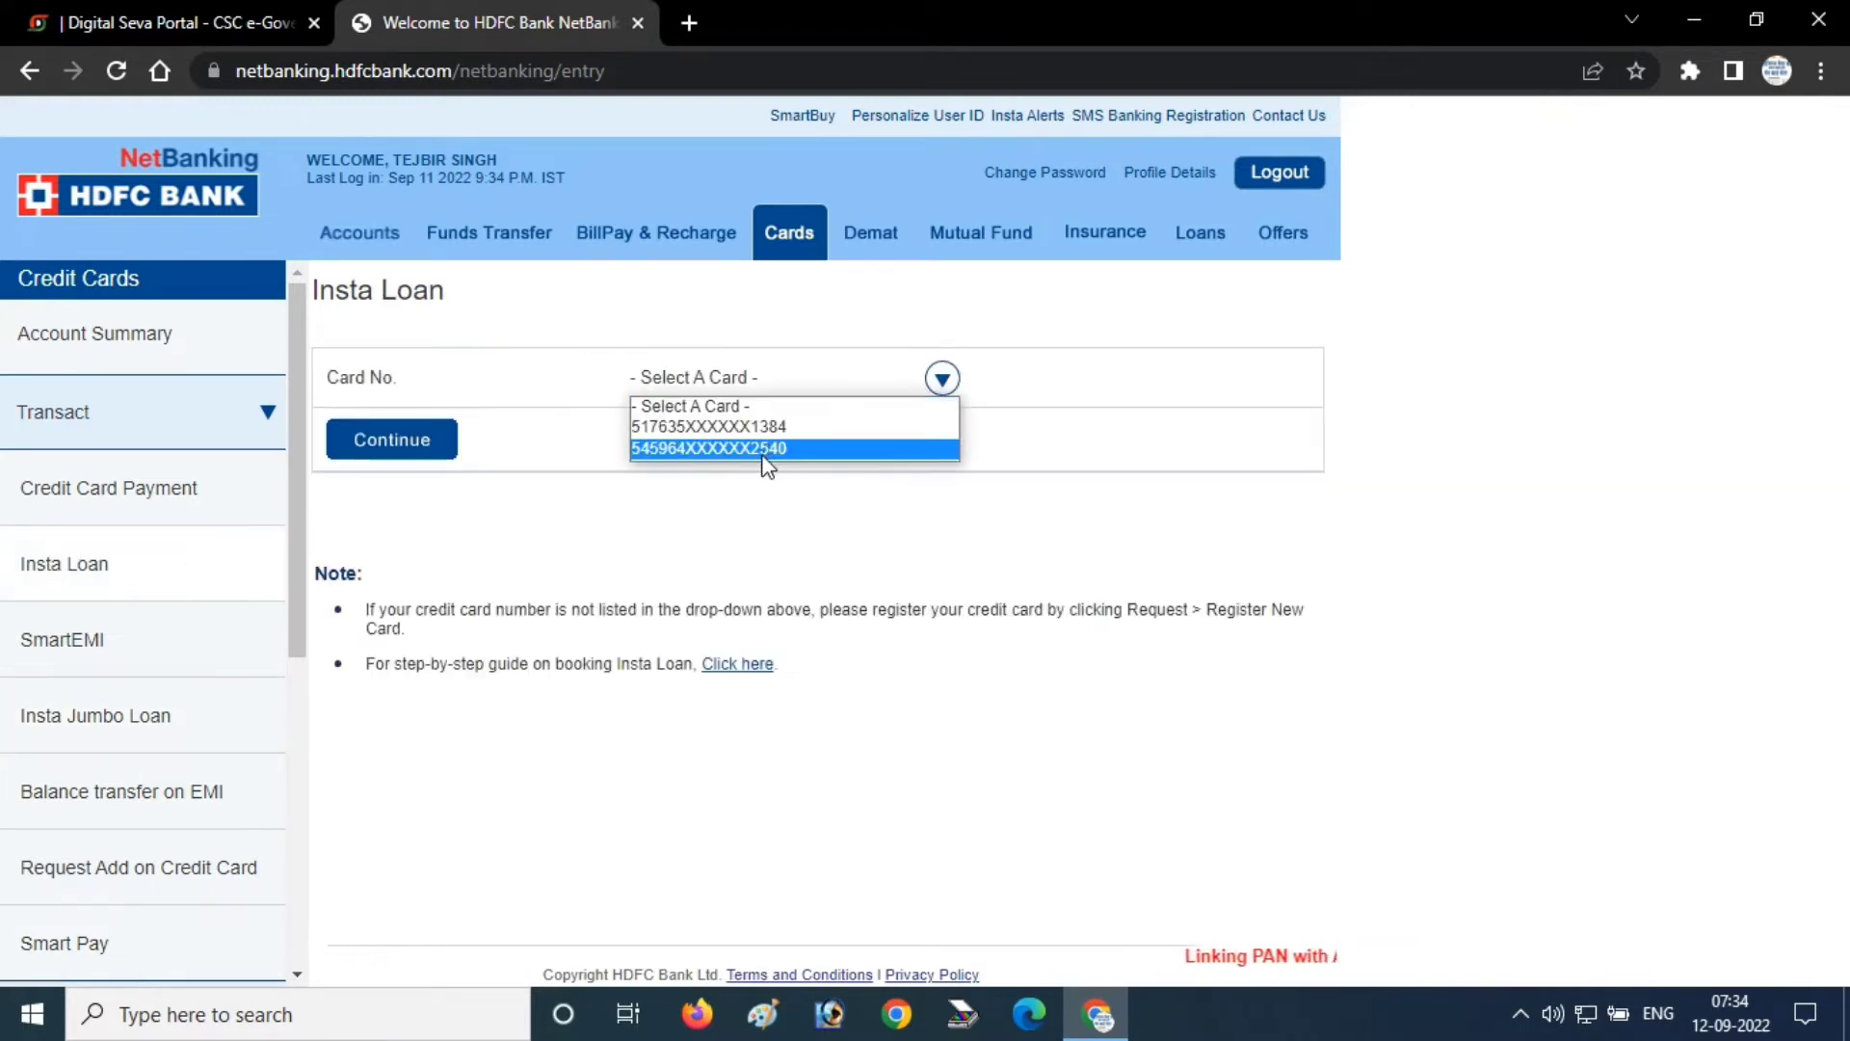
{"action": "left_click", "coordinate": [819, 445]}
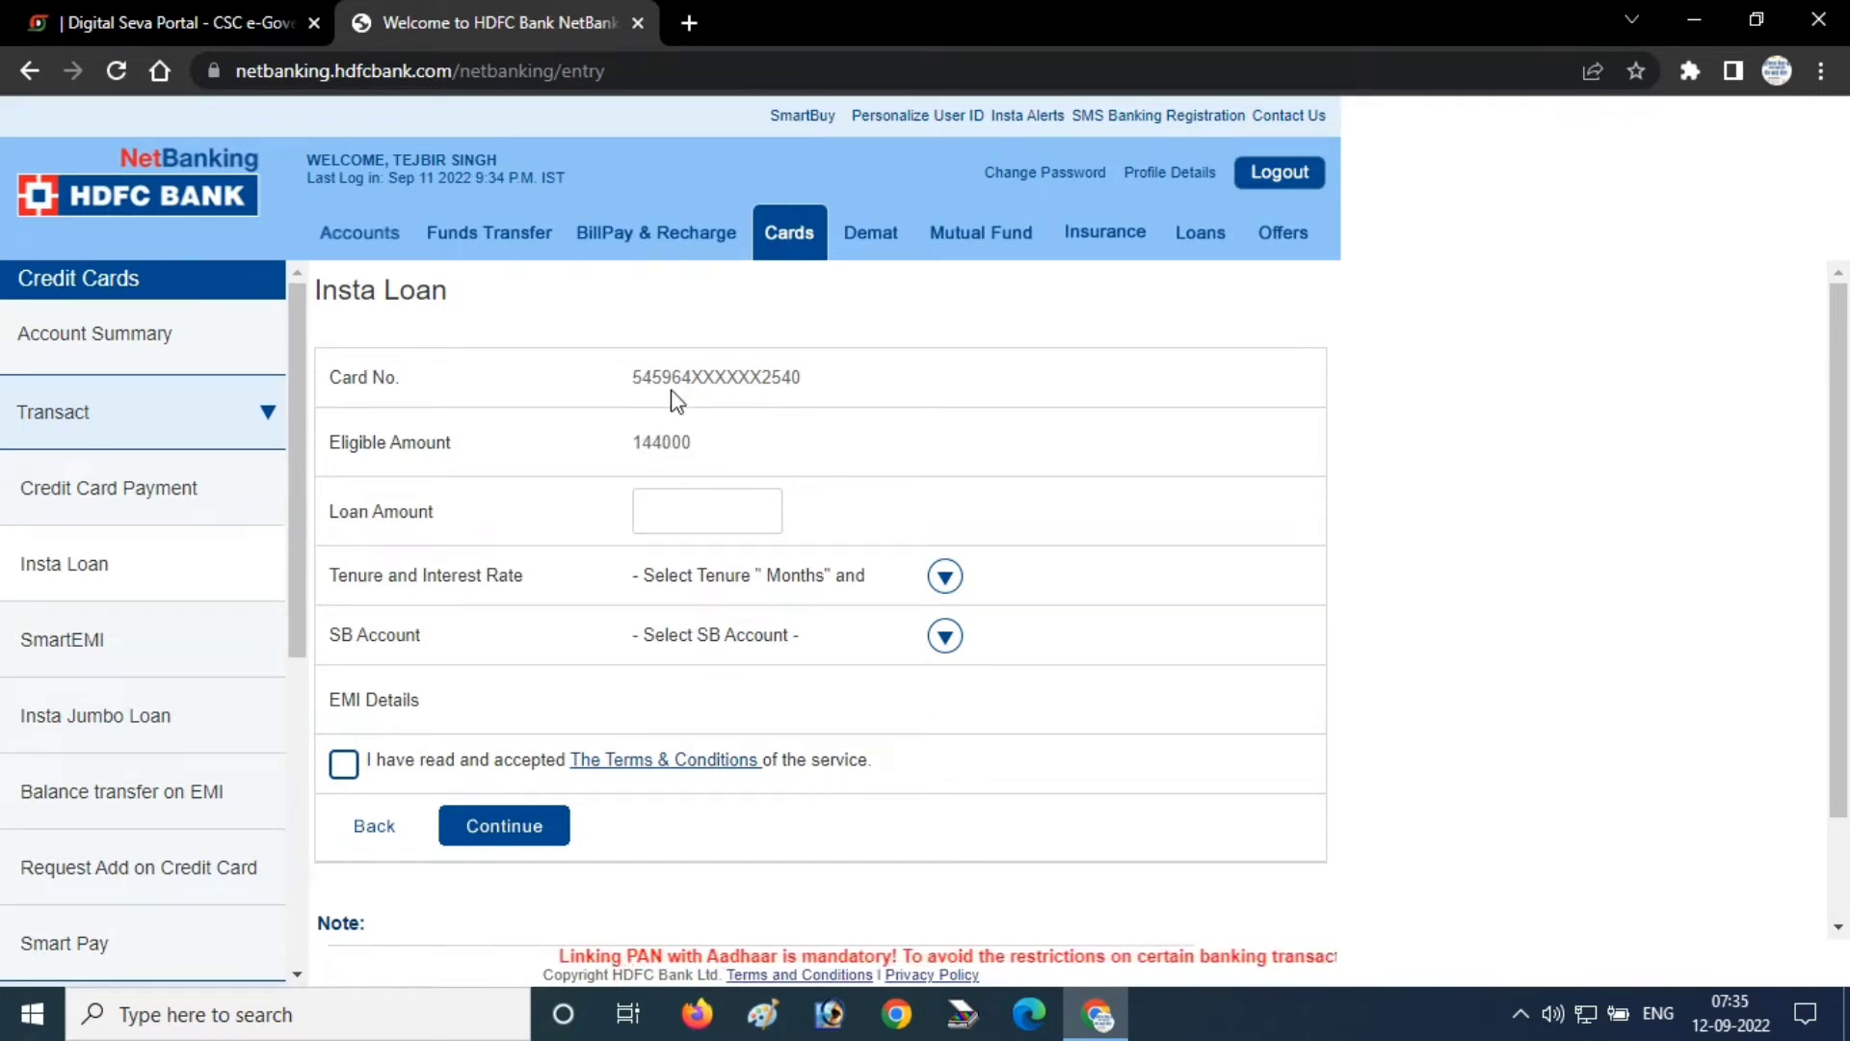
{"action": "left_click", "coordinate": [677, 512]}
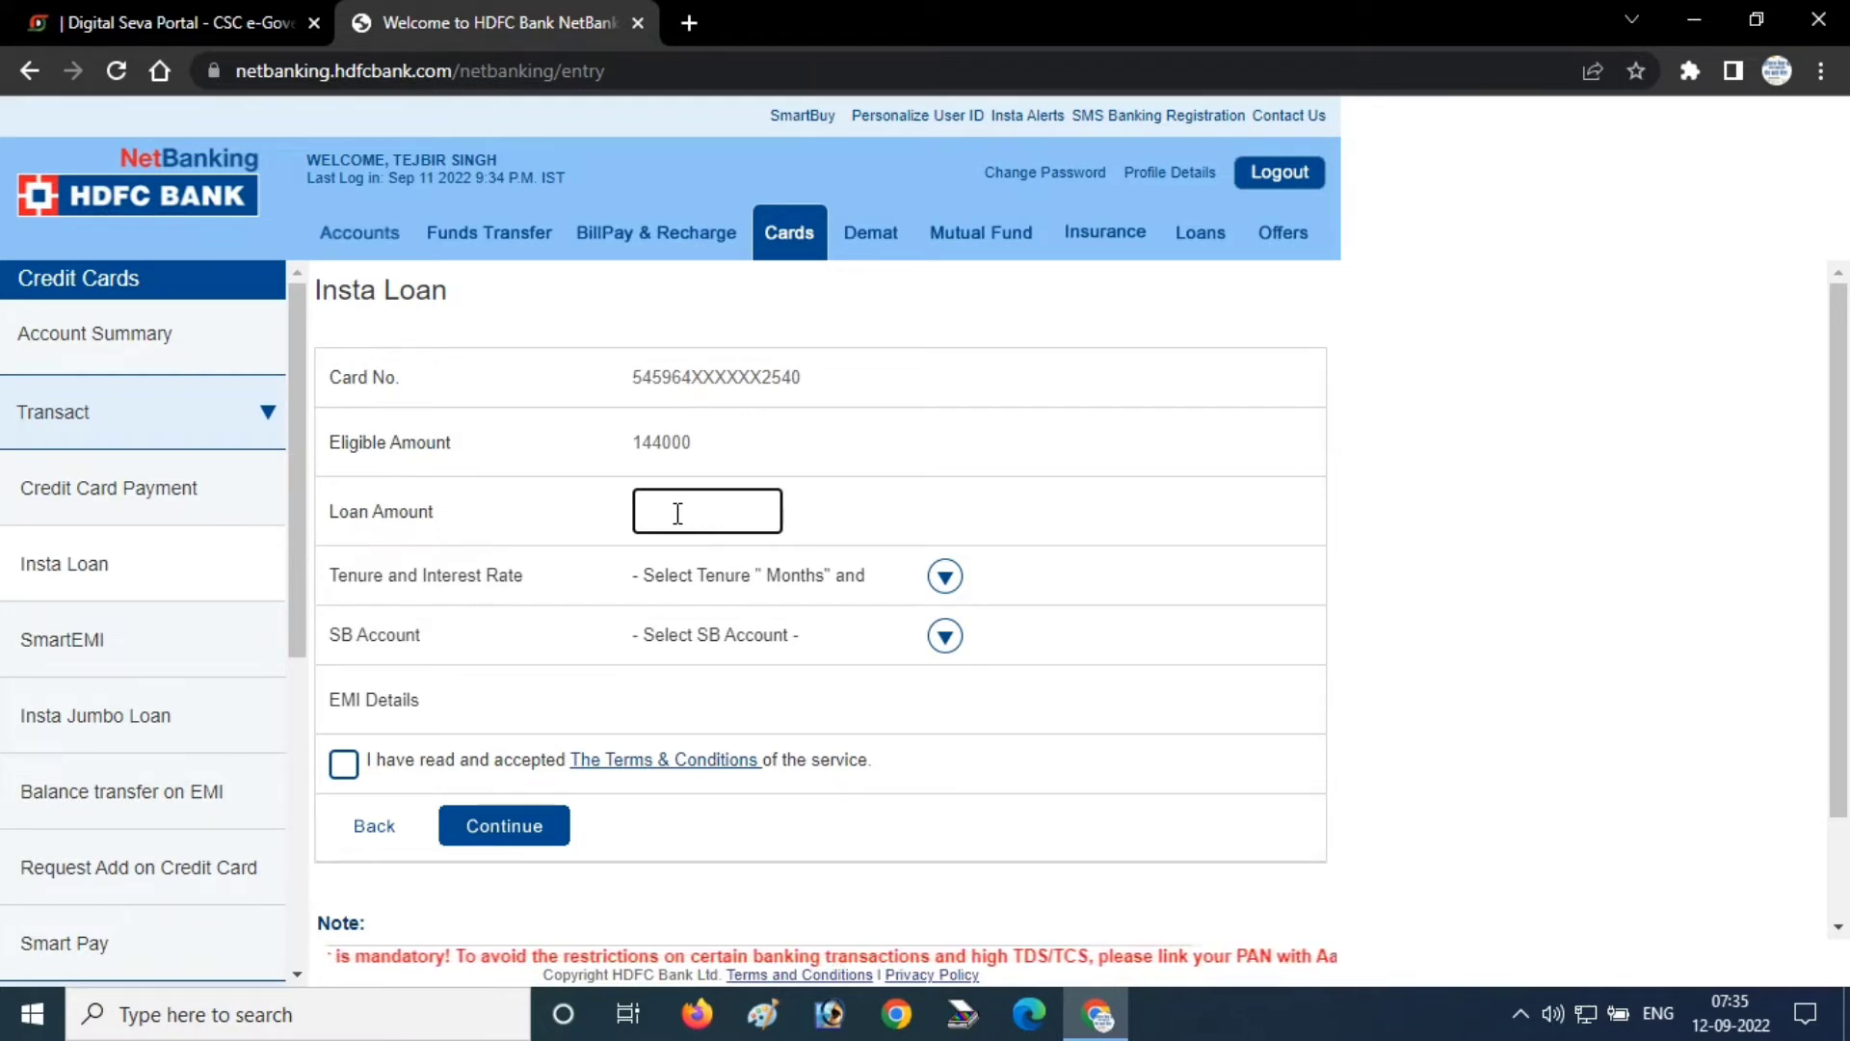
{"action": "type", "text": "1000"}
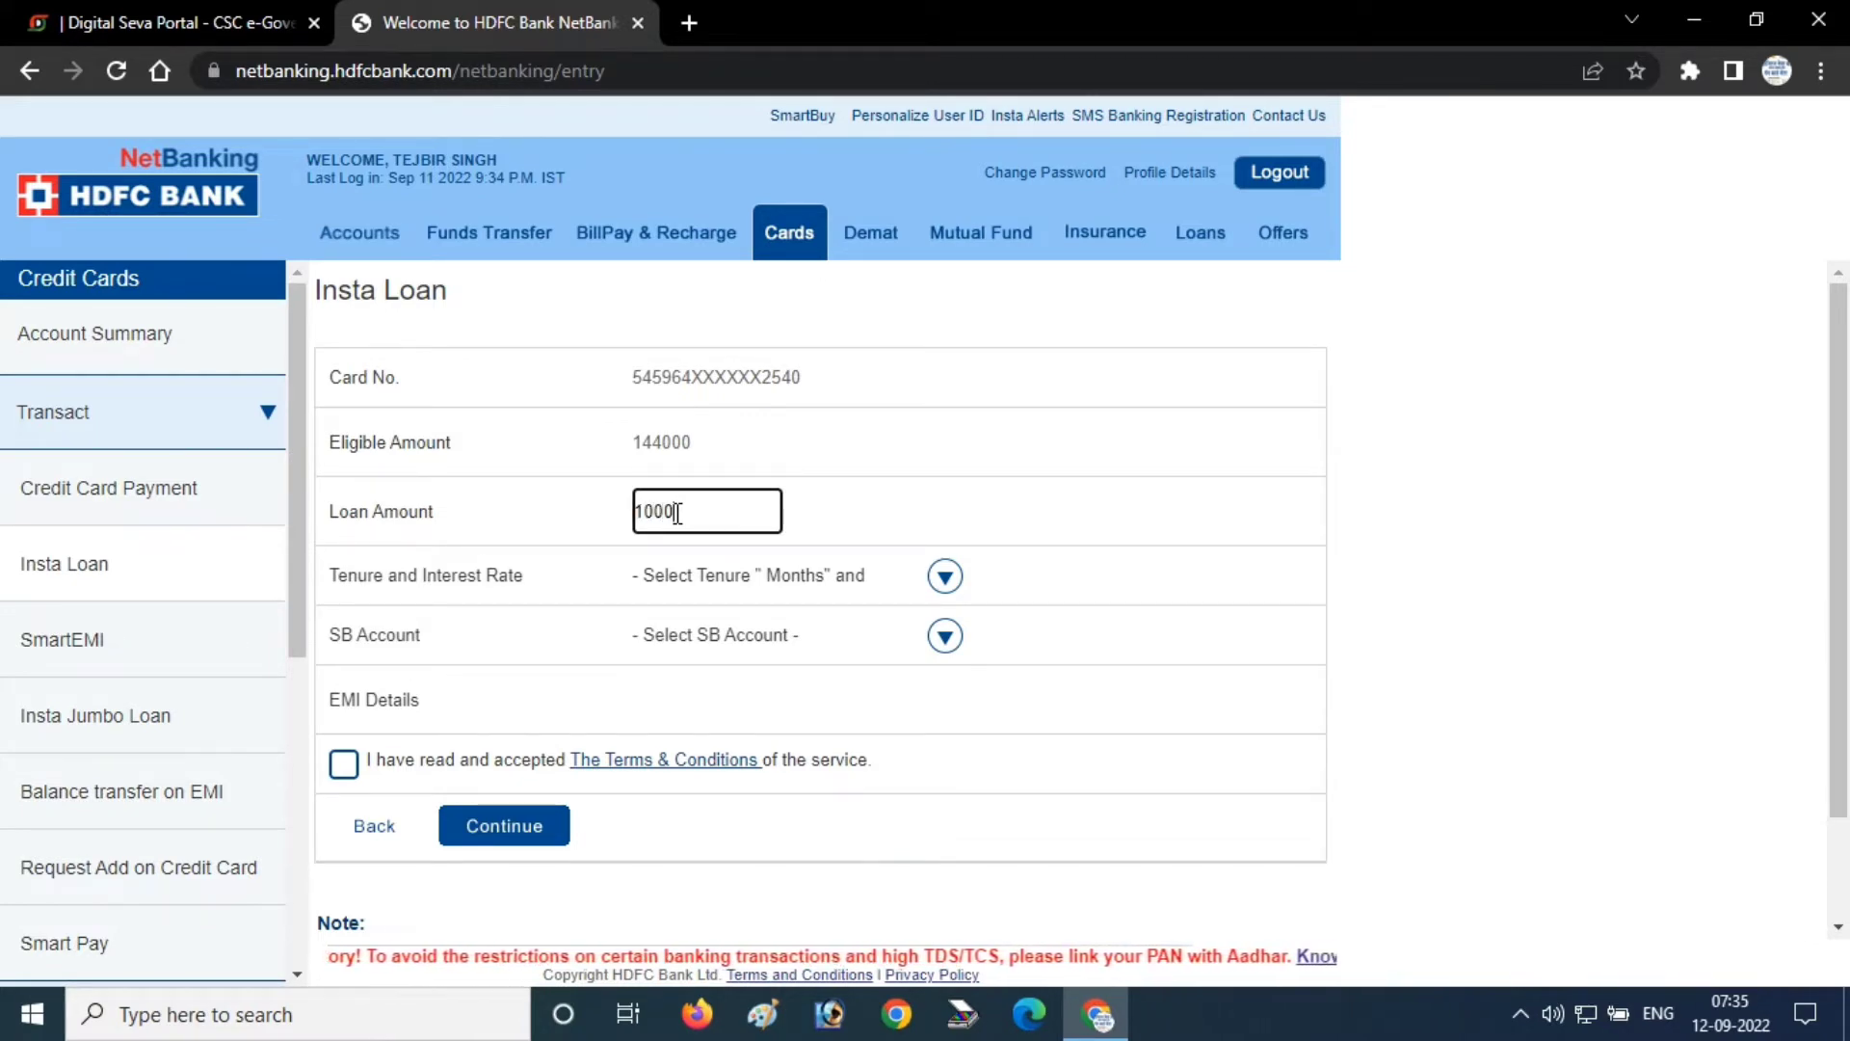
{"action": "type", "text": "0"}
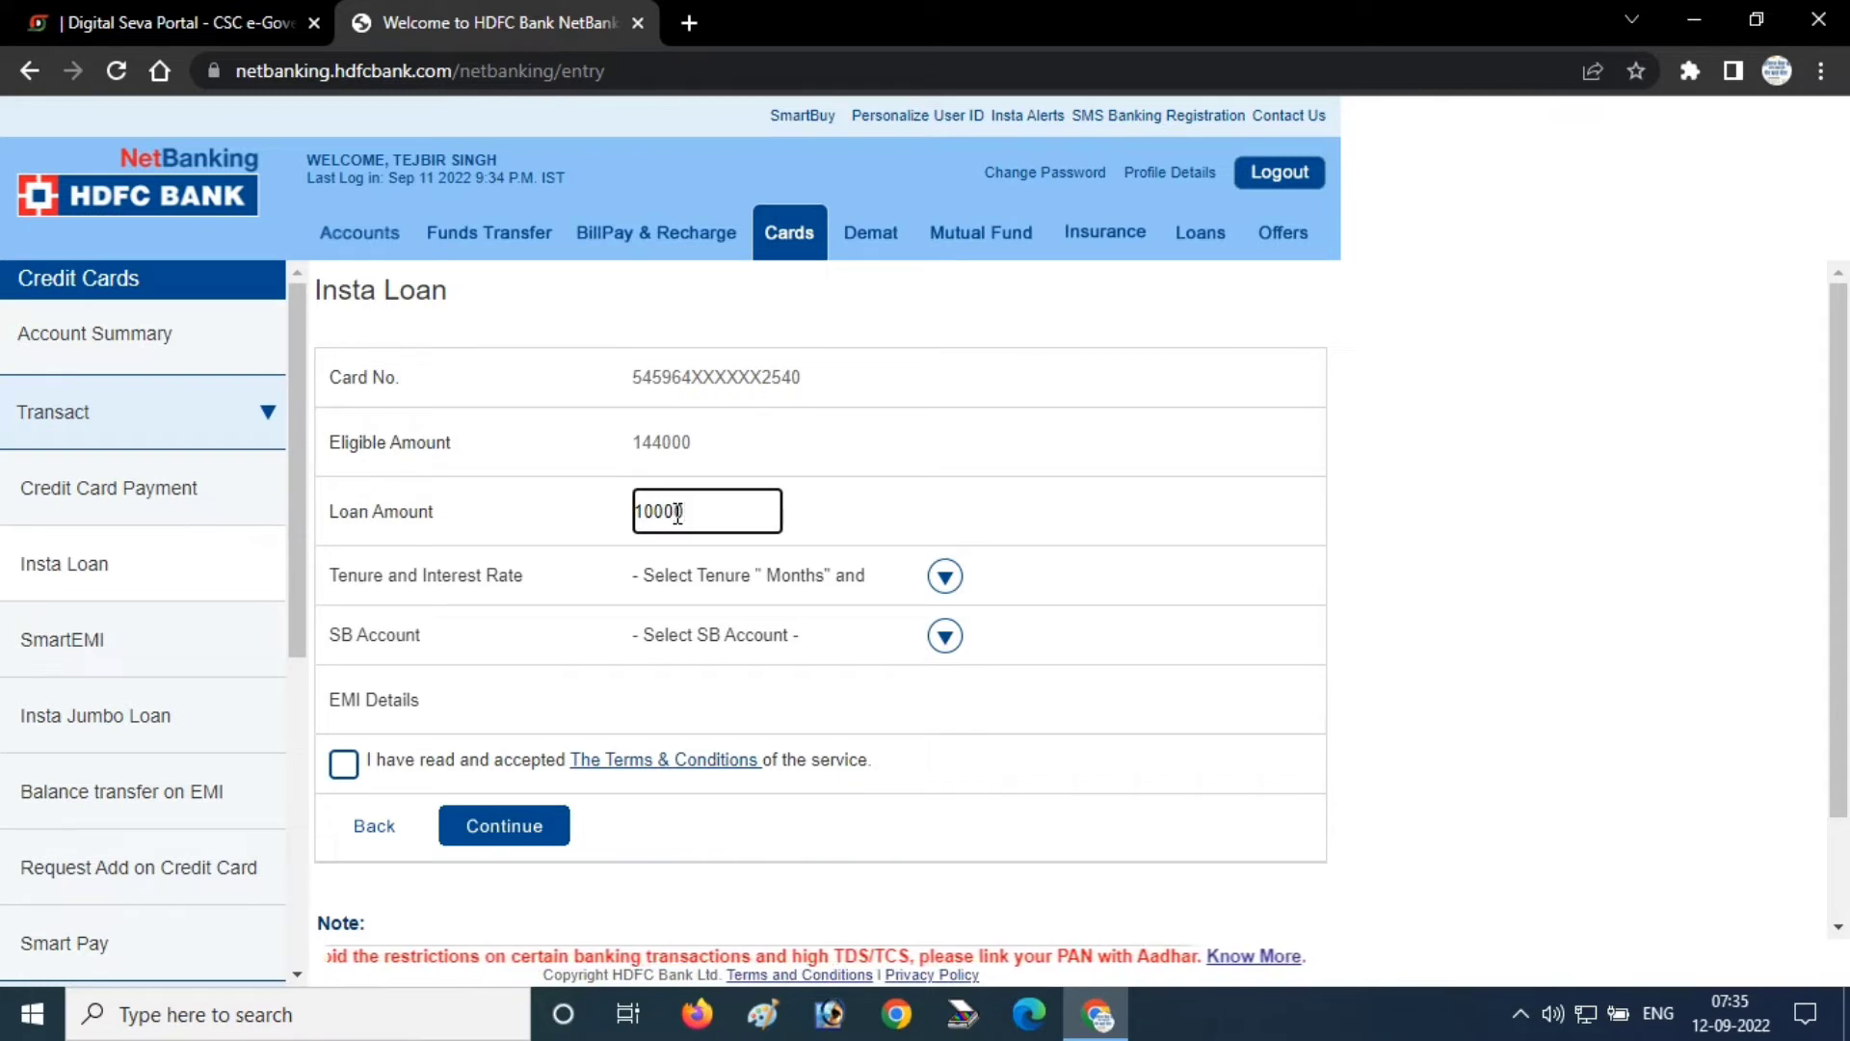
{"action": "left_click", "coordinate": [820, 575]}
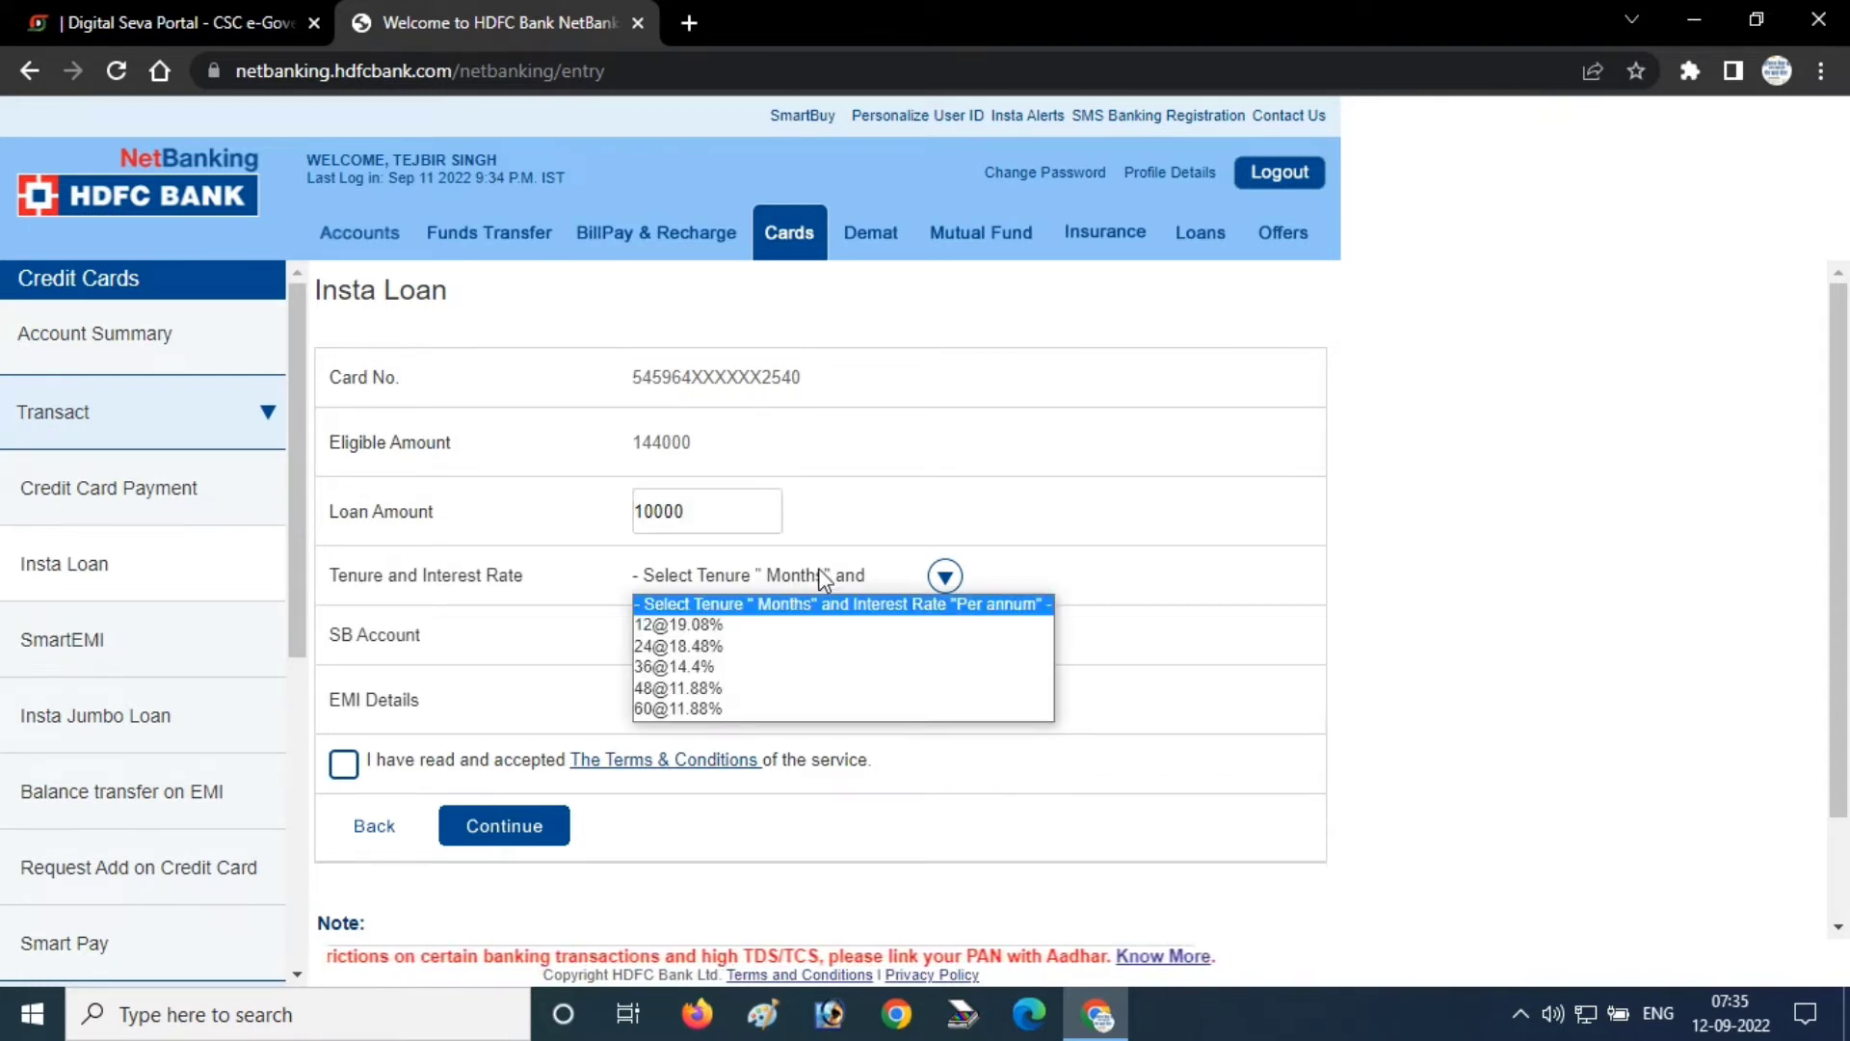
{"action": "left_click", "coordinate": [691, 625]}
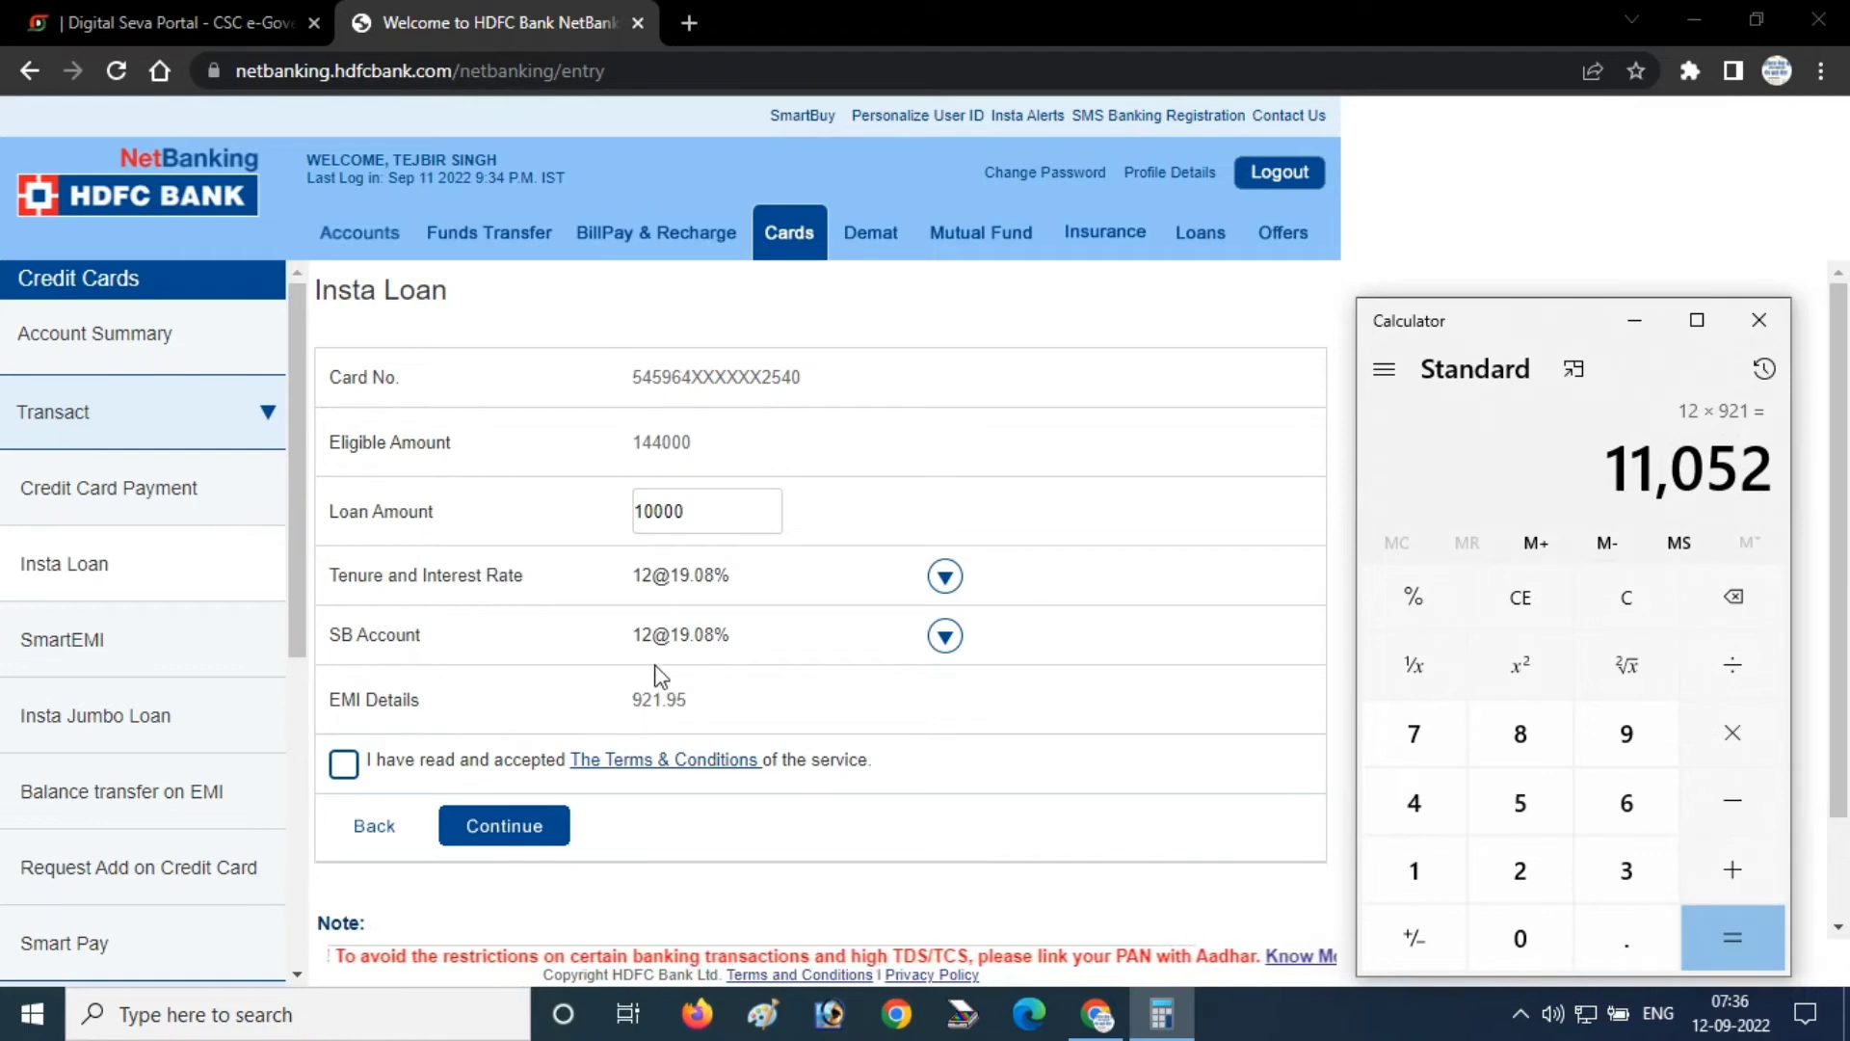
Set the loan amount to 20000 and refresh the EMI details
{"action": "left_click", "coordinate": [648, 515]}
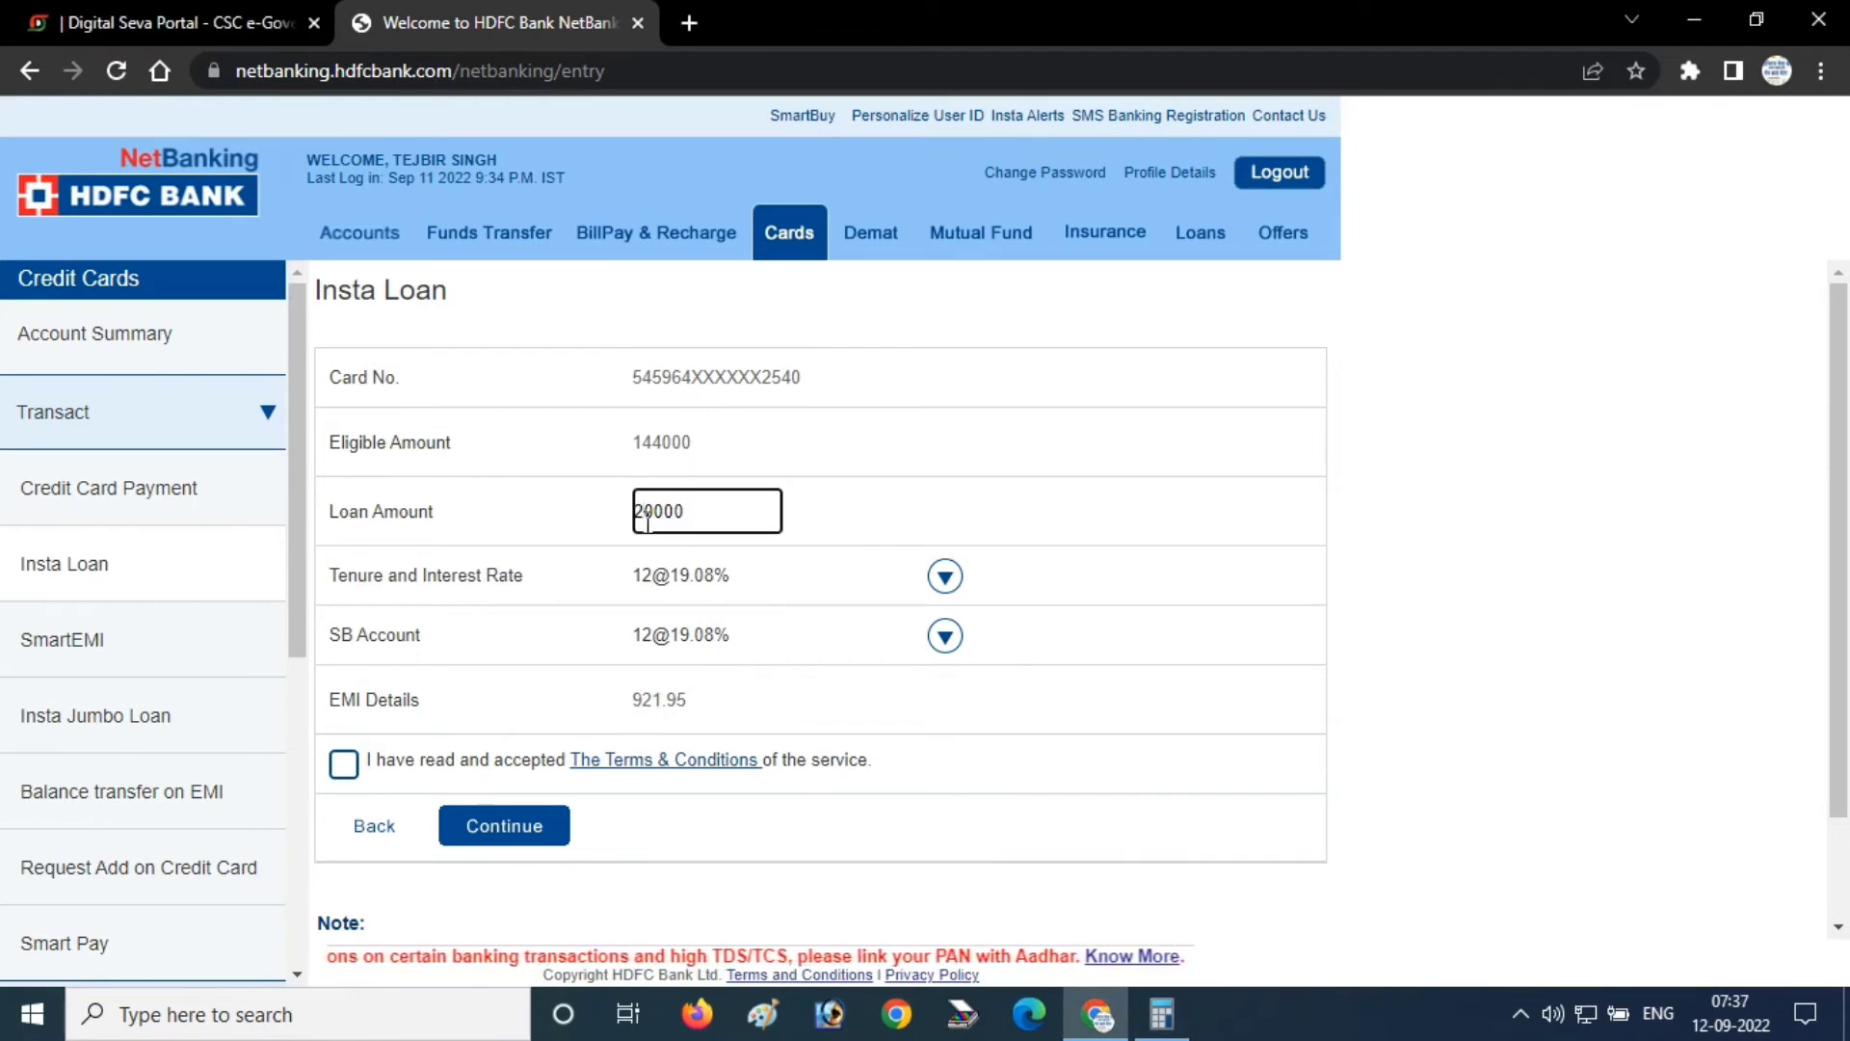
{"action": "left_click", "coordinate": [739, 690]}
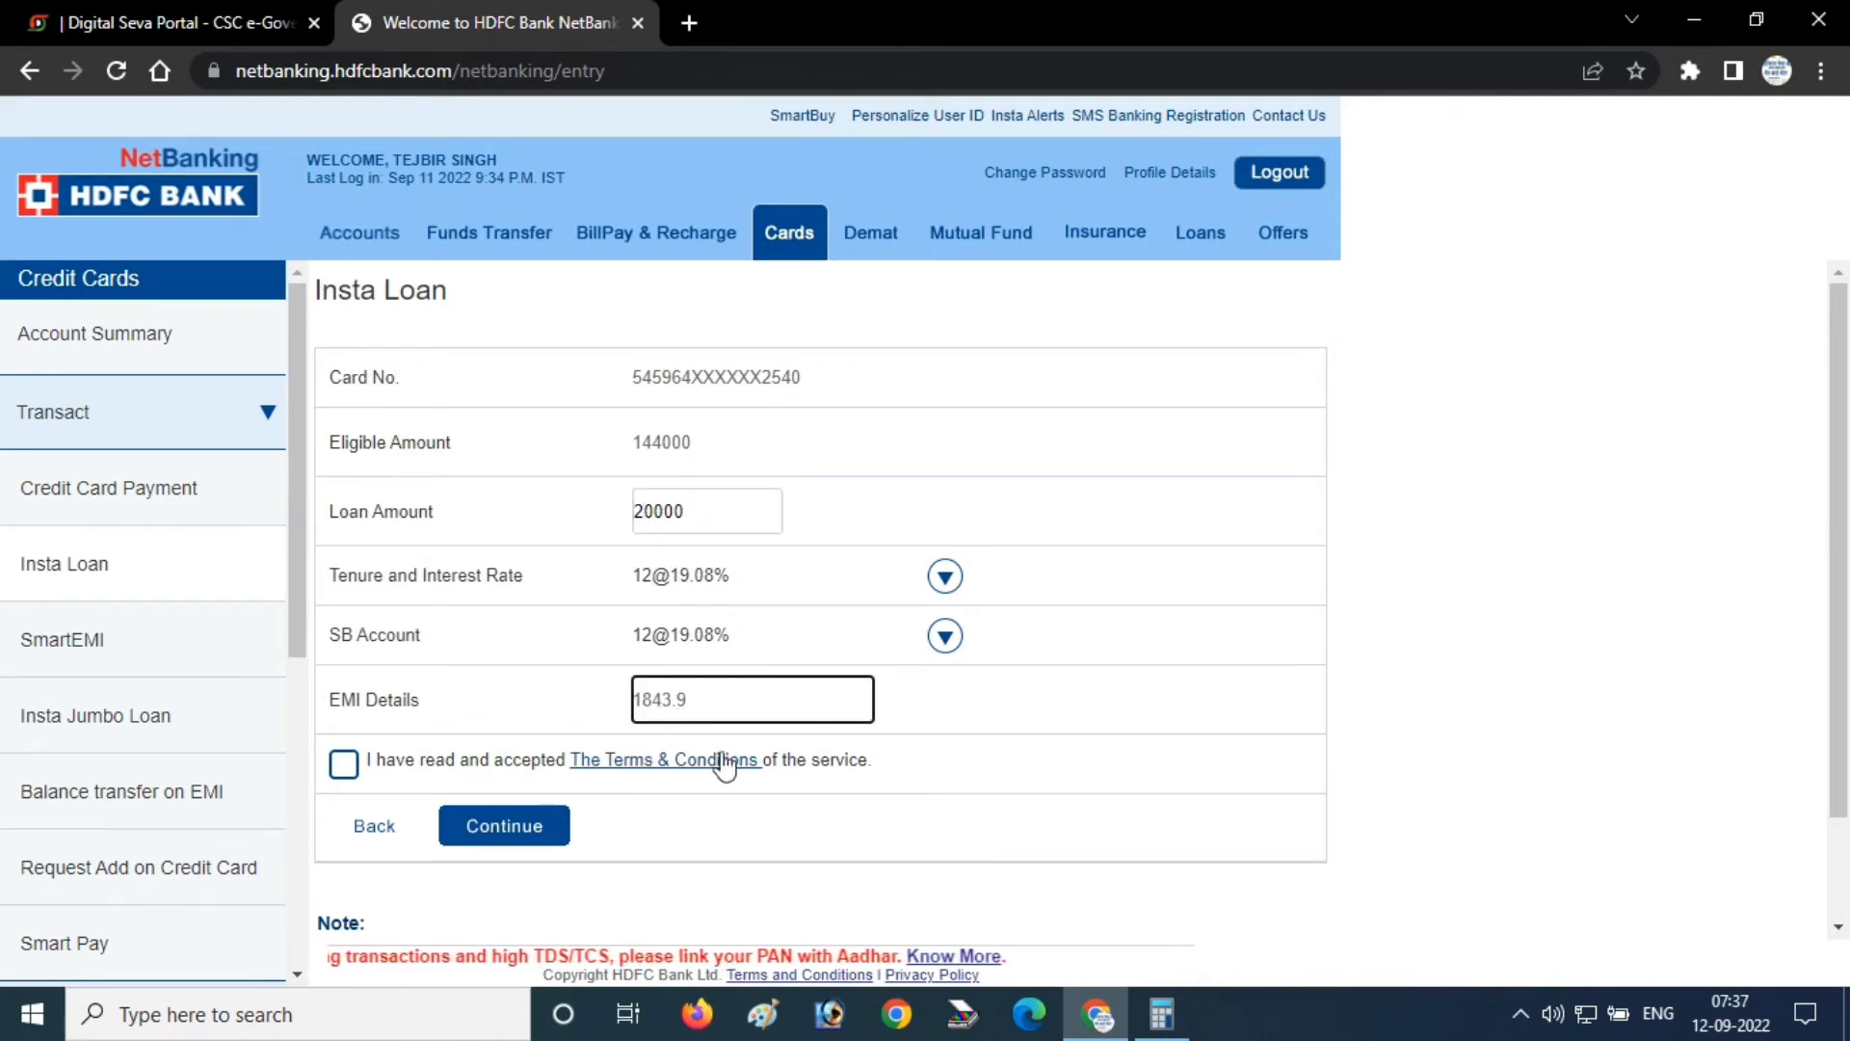
Open Calculator and work out the total repayment by multiplying 1843 by 12
{"action": "left_click", "coordinate": [201, 1027]}
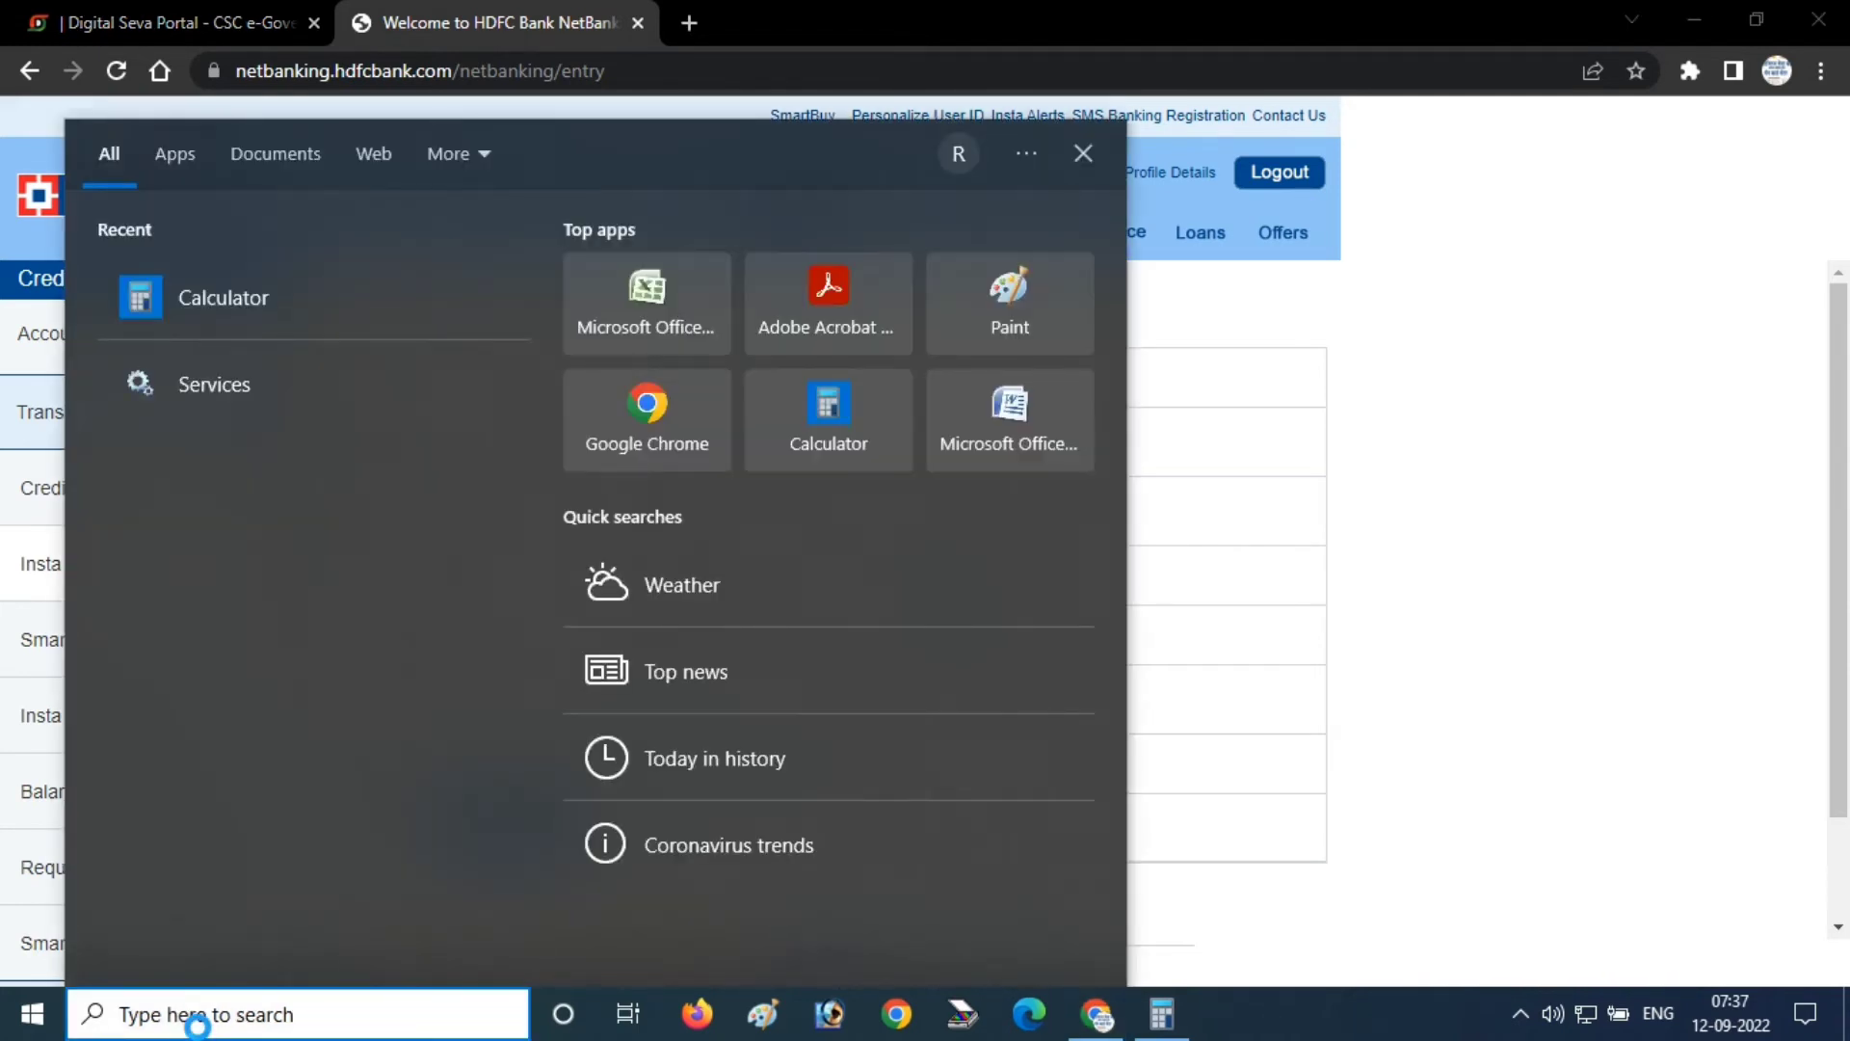
{"action": "left_click", "coordinate": [847, 424]}
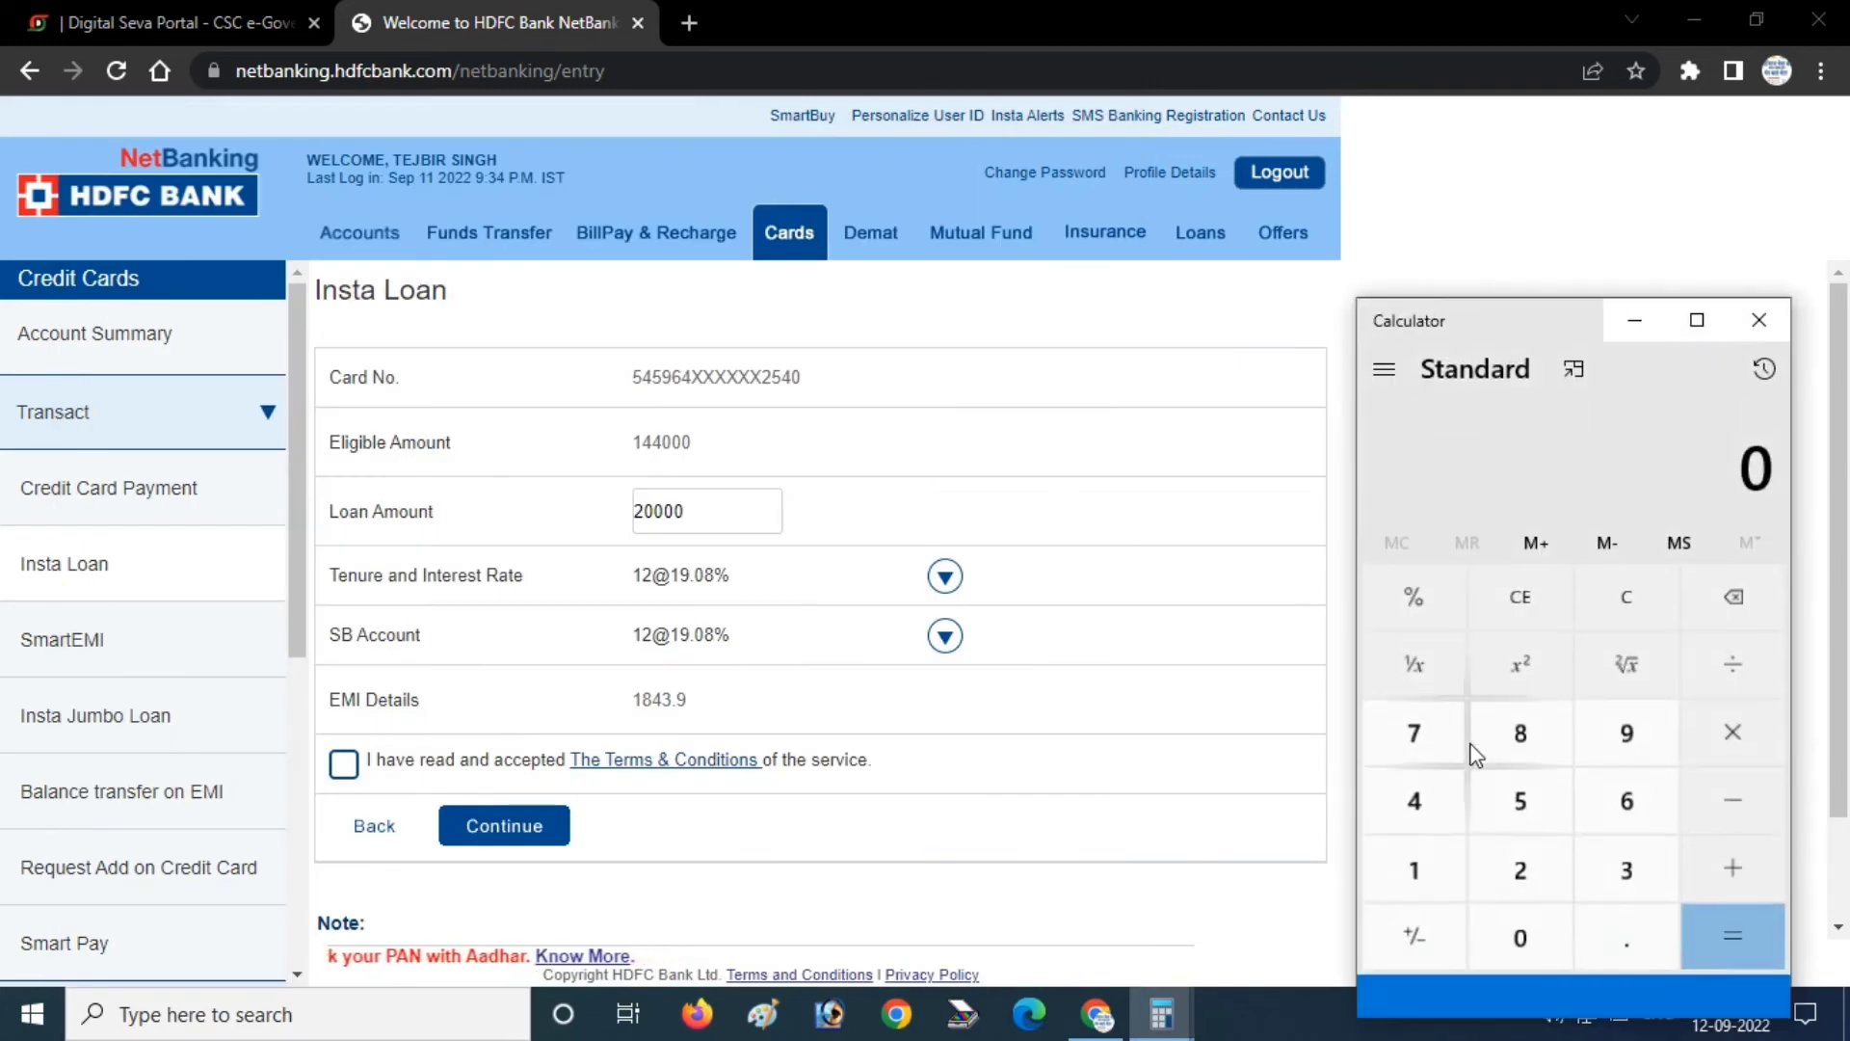
{"action": "left_click", "coordinate": [1420, 909]}
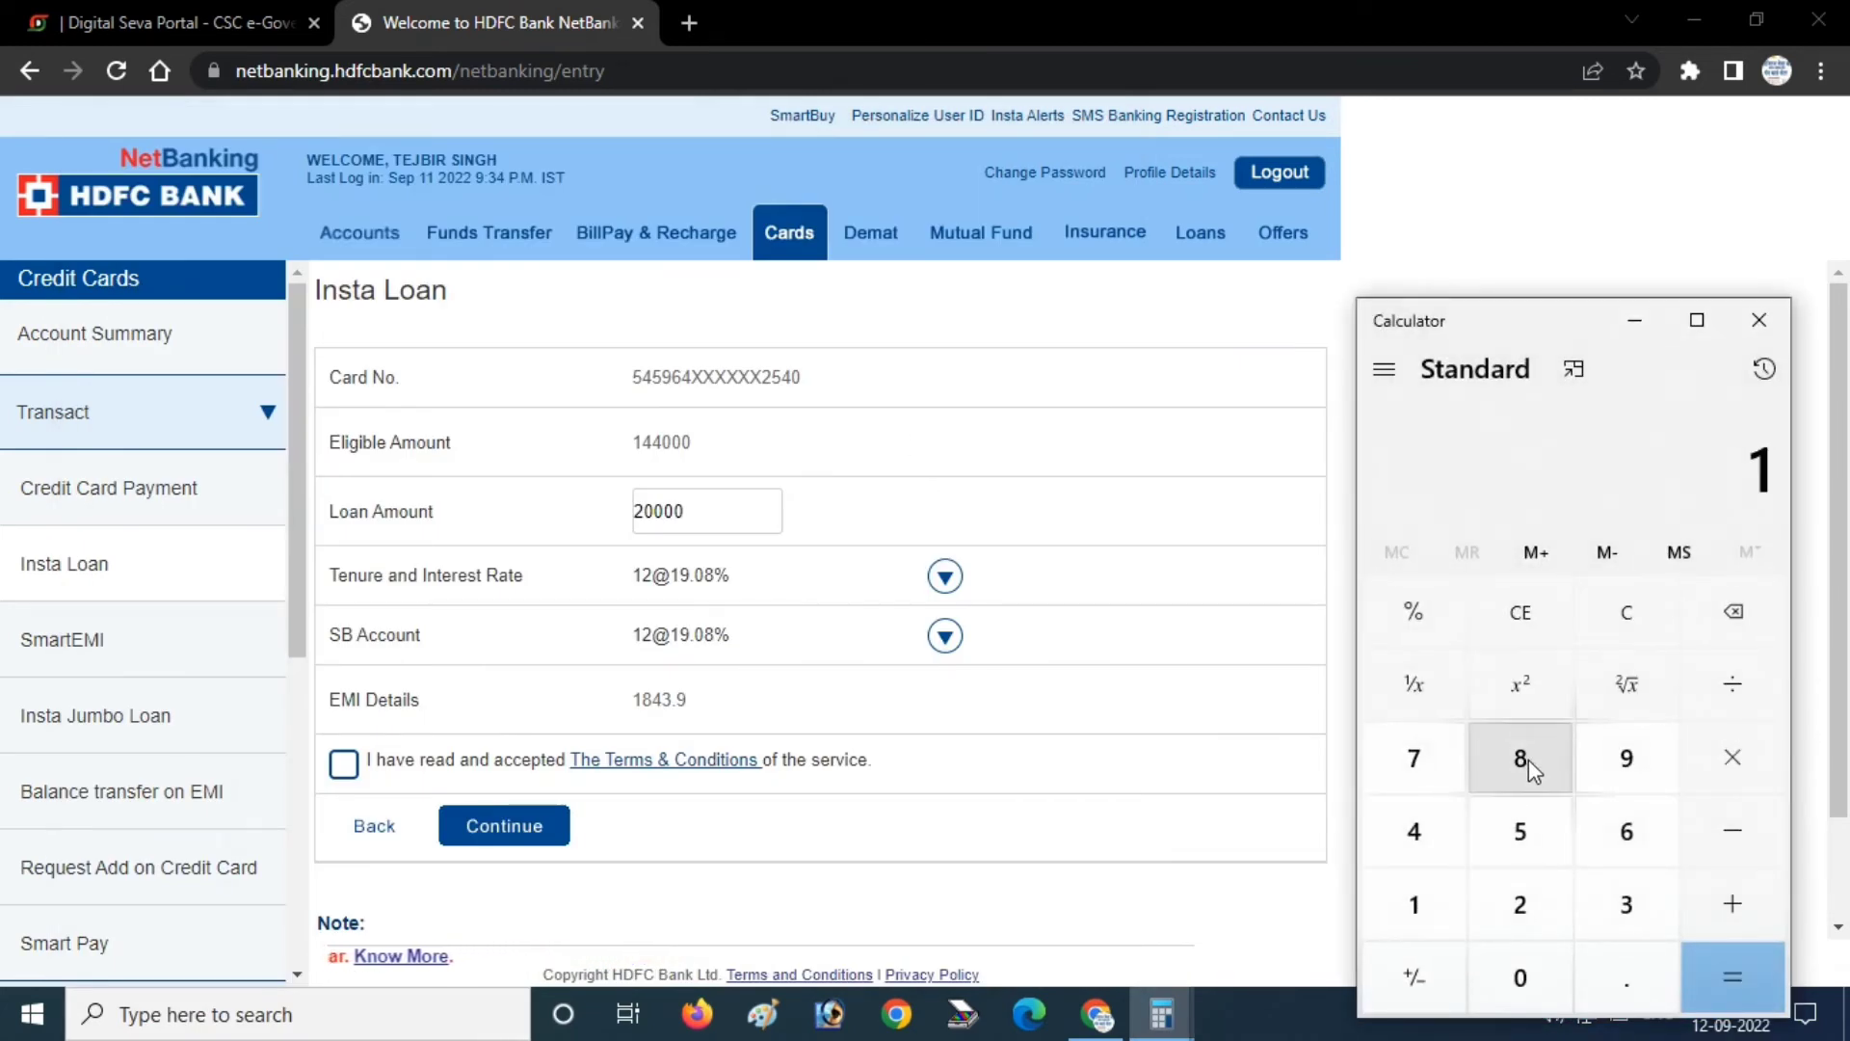
{"action": "left_click", "coordinate": [1529, 760]}
{"action": "left_click", "coordinate": [1420, 826]}
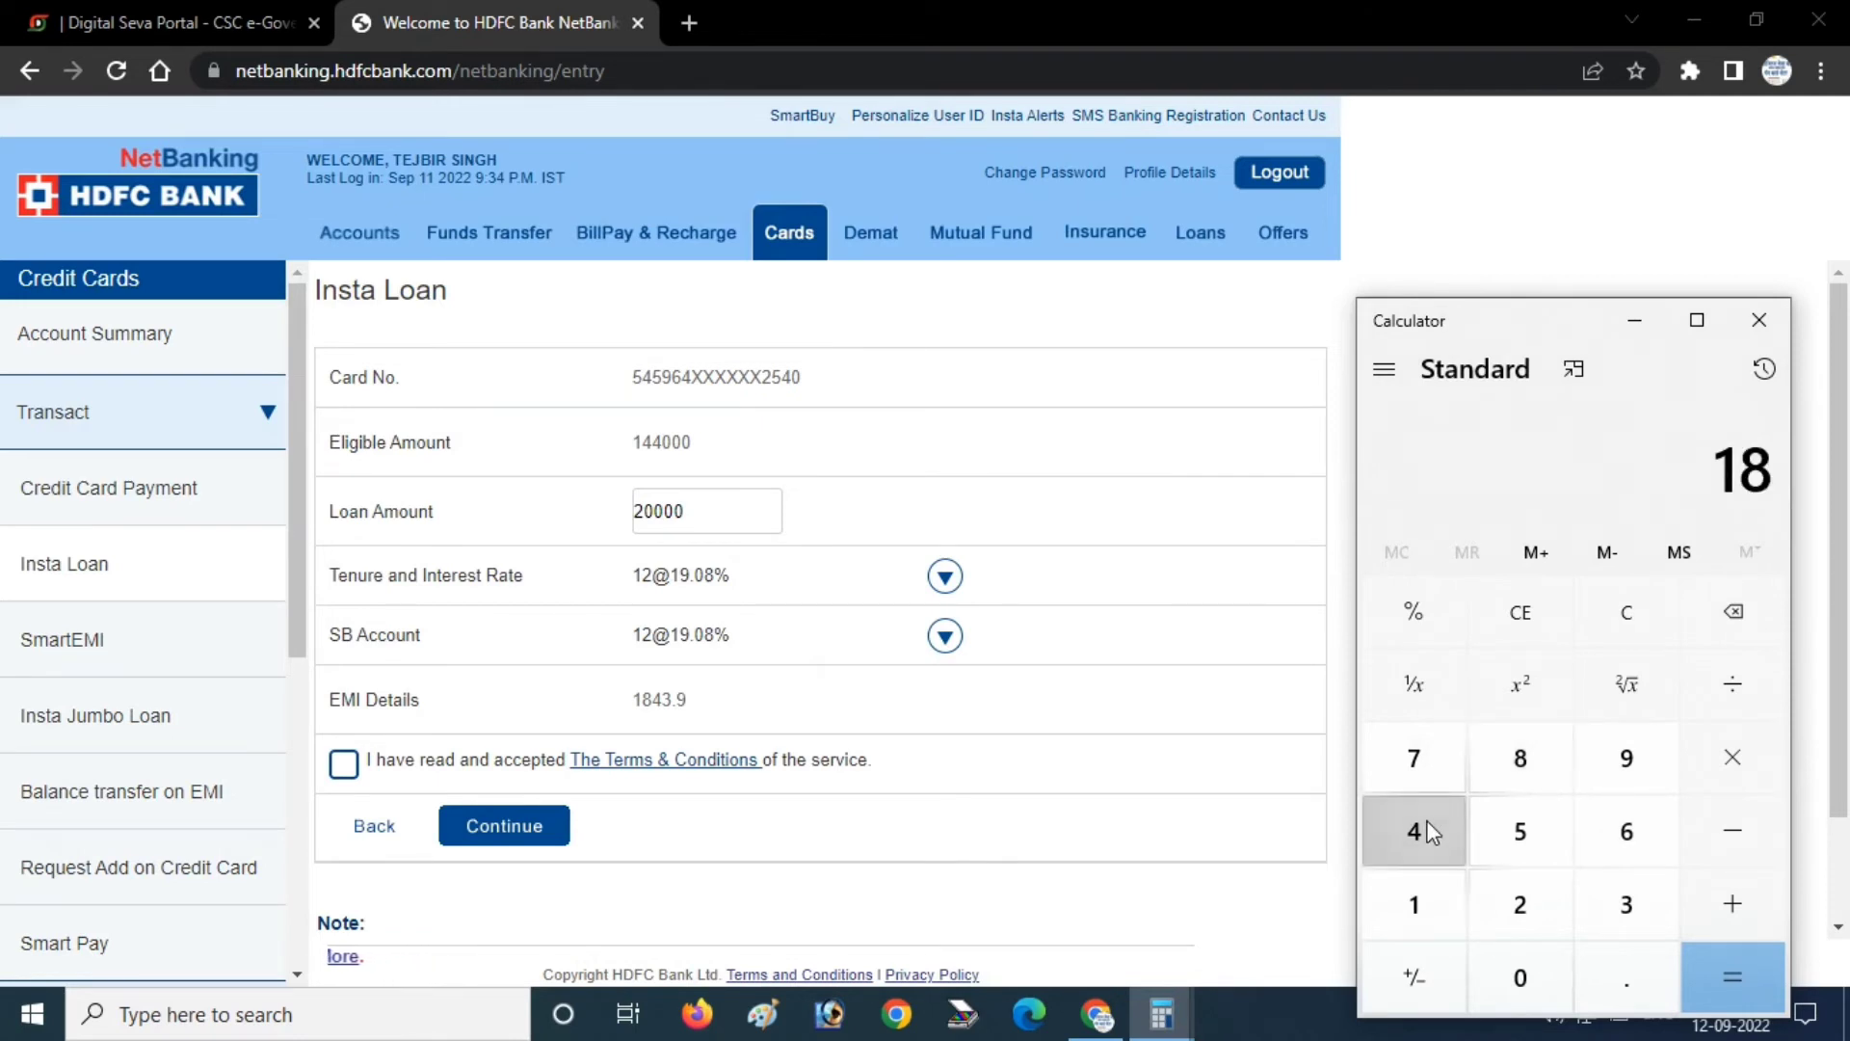
{"action": "left_click", "coordinate": [1630, 906]}
{"action": "left_click", "coordinate": [1729, 758]}
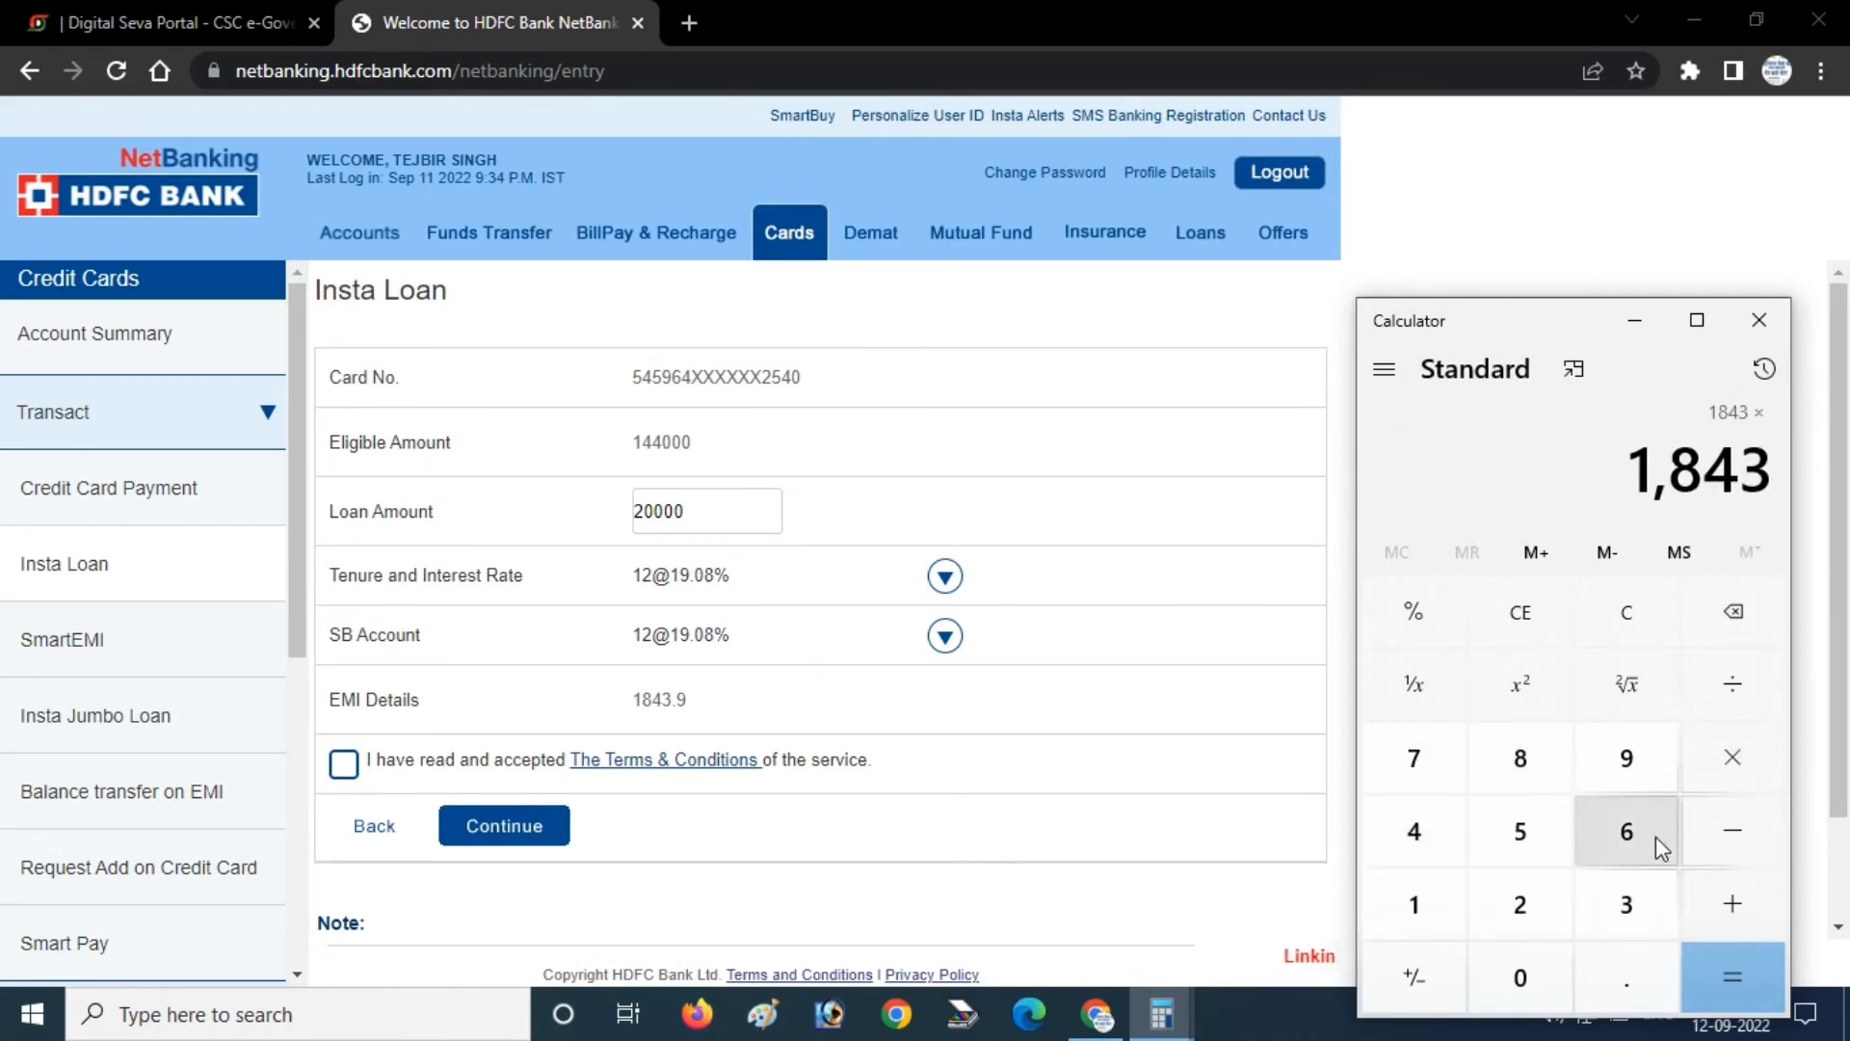
{"action": "left_click", "coordinate": [1415, 902]}
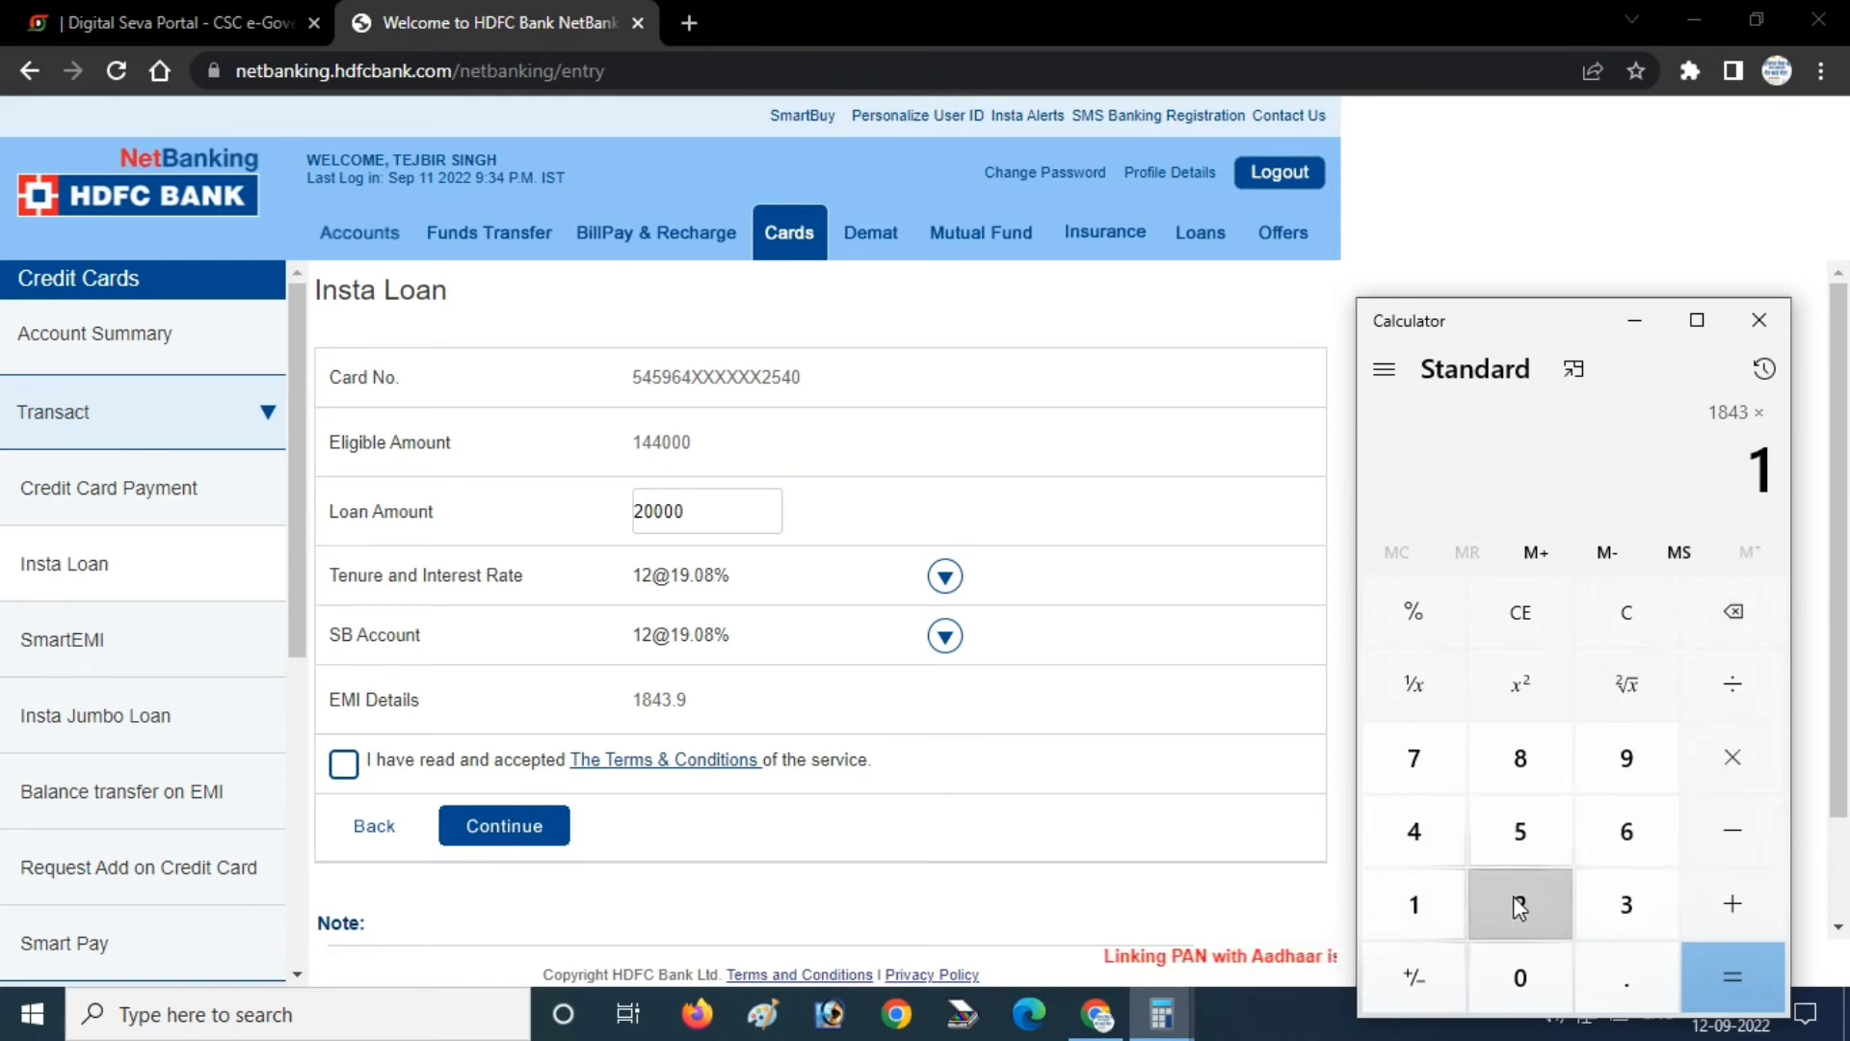
{"action": "left_click", "coordinate": [1526, 902]}
{"action": "left_click", "coordinate": [1753, 1004]}
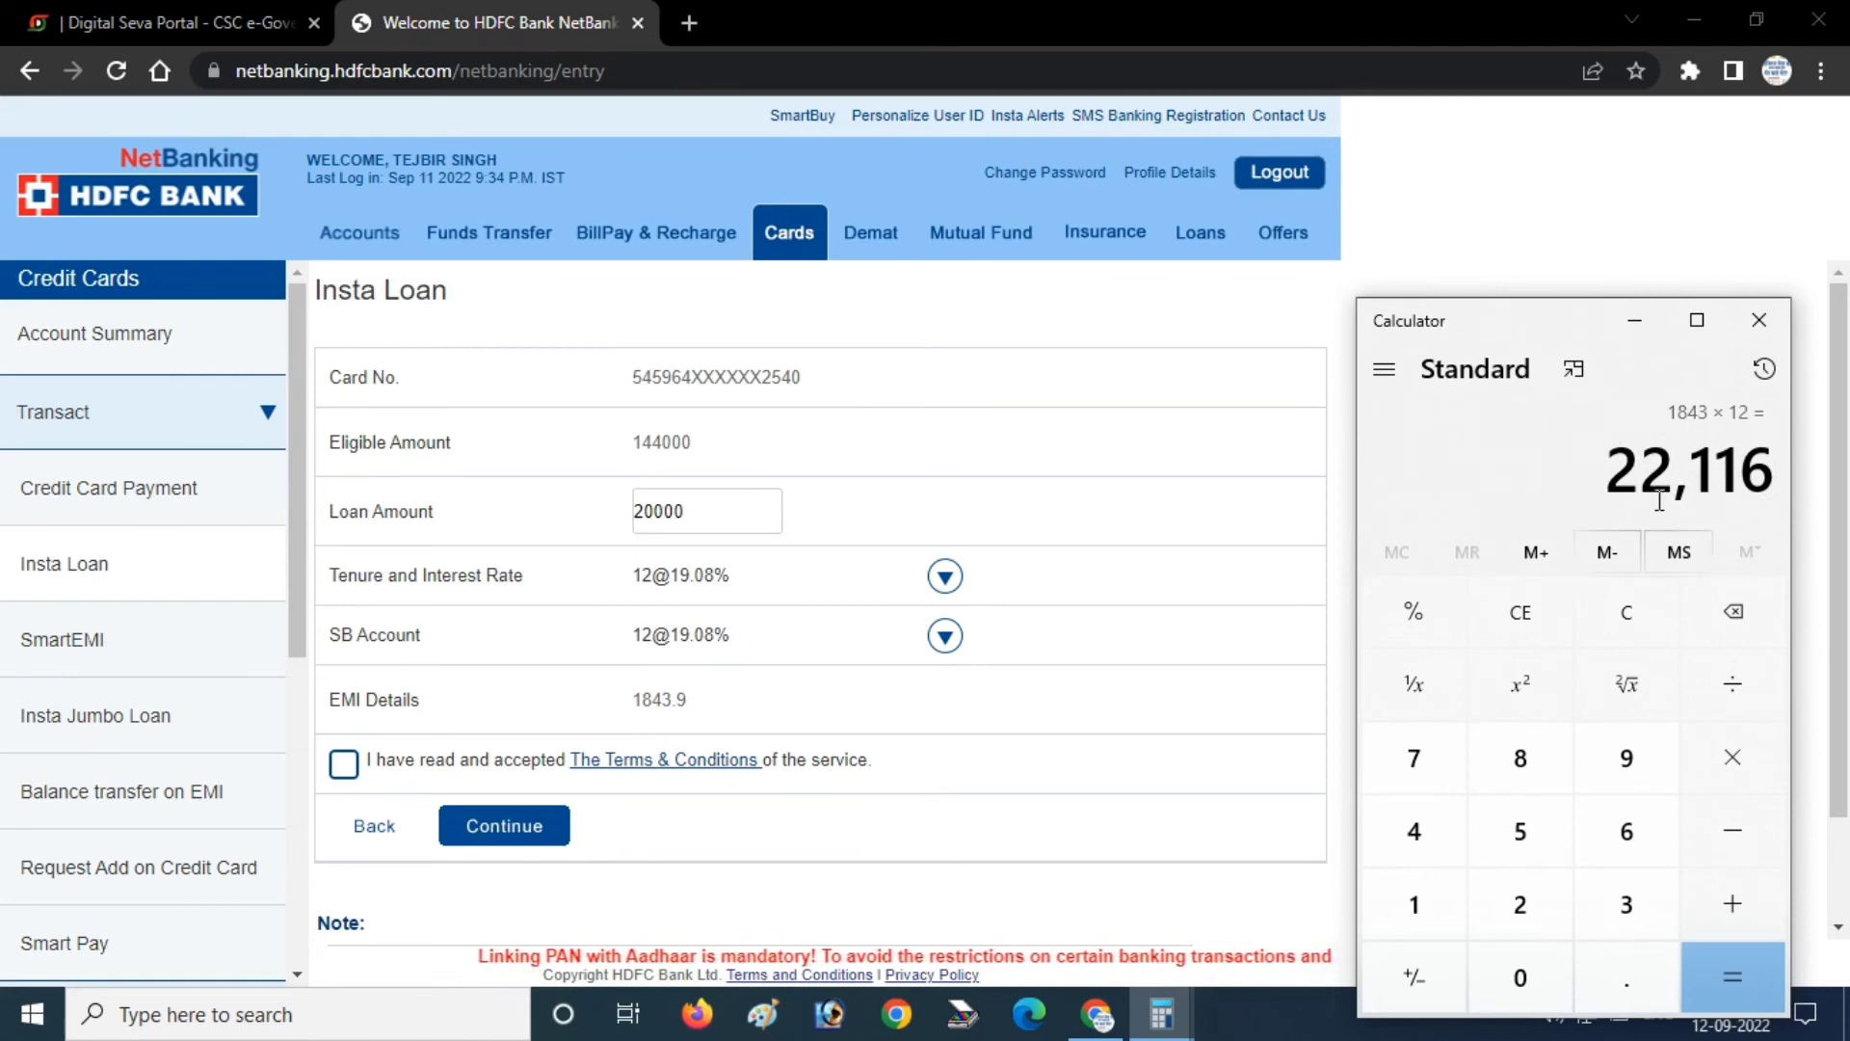
Minimize the other windows and close the Calculator window holding the 12 × 921 calculation
{"action": "key", "text": "super+Home"}
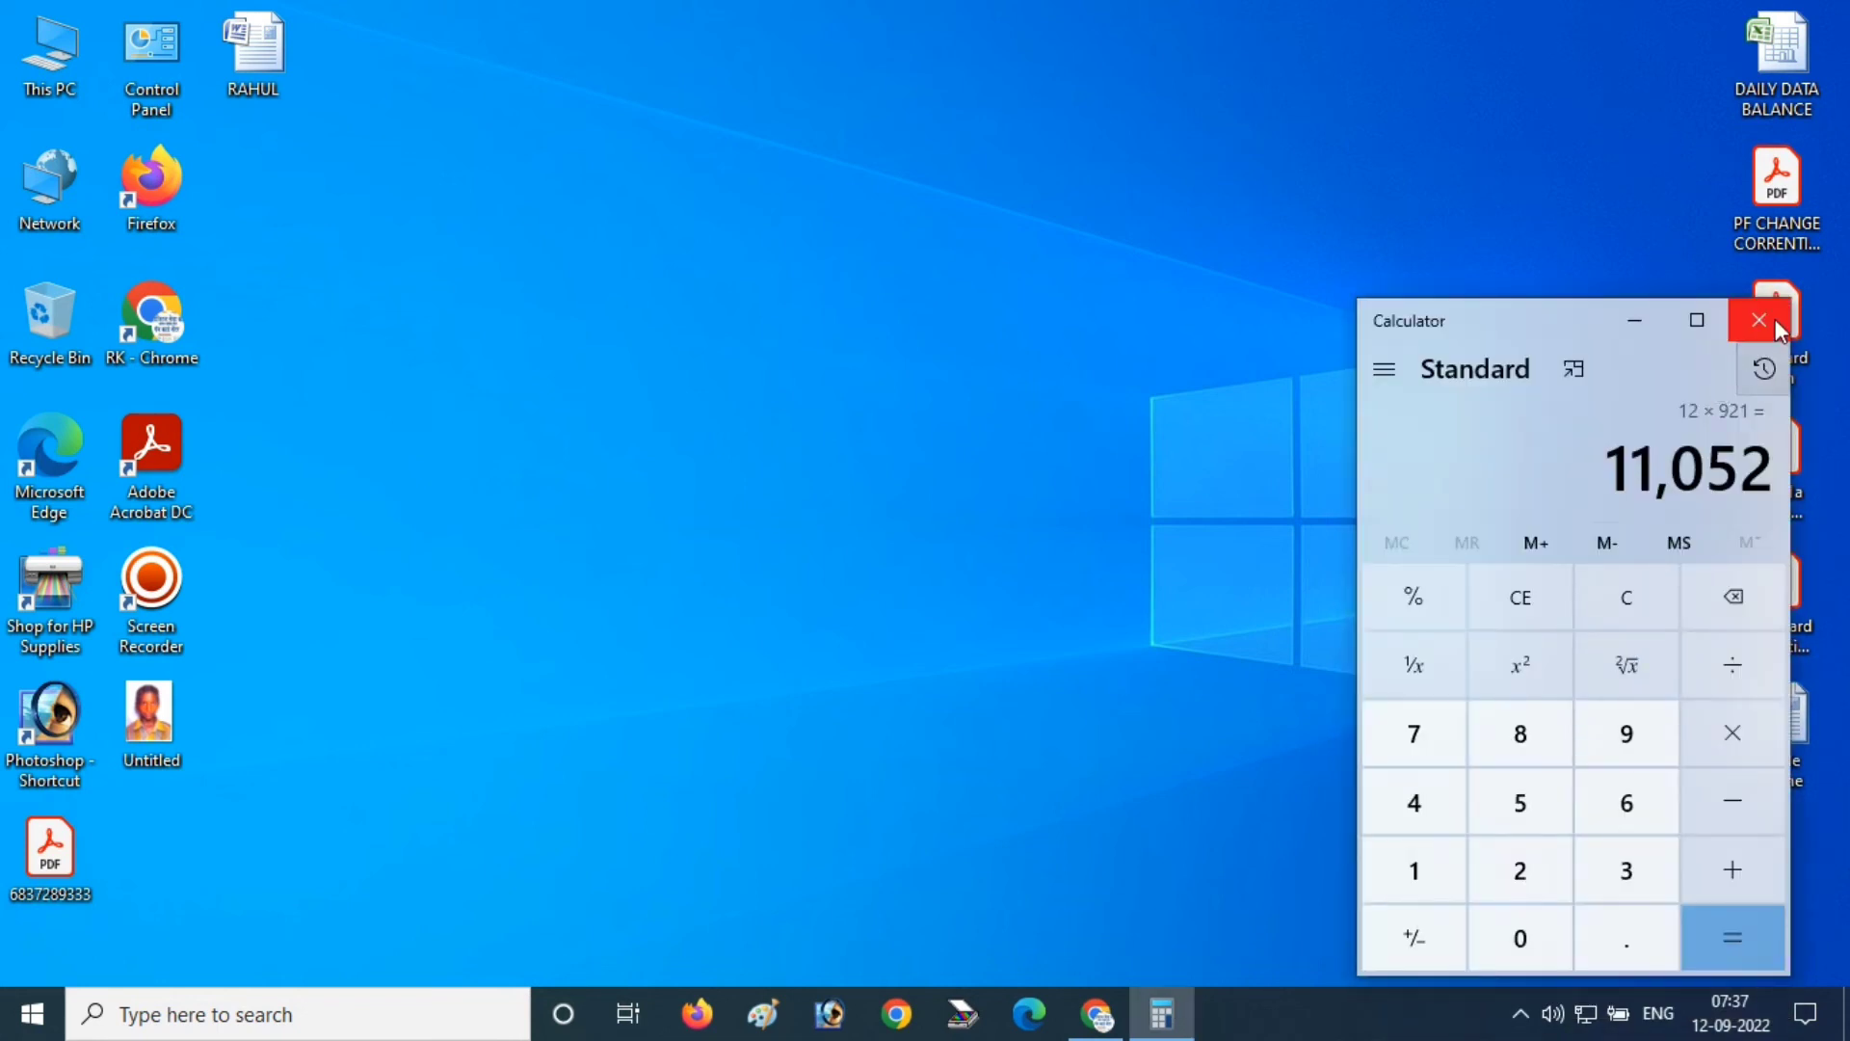
{"action": "left_click", "coordinate": [1761, 320]}
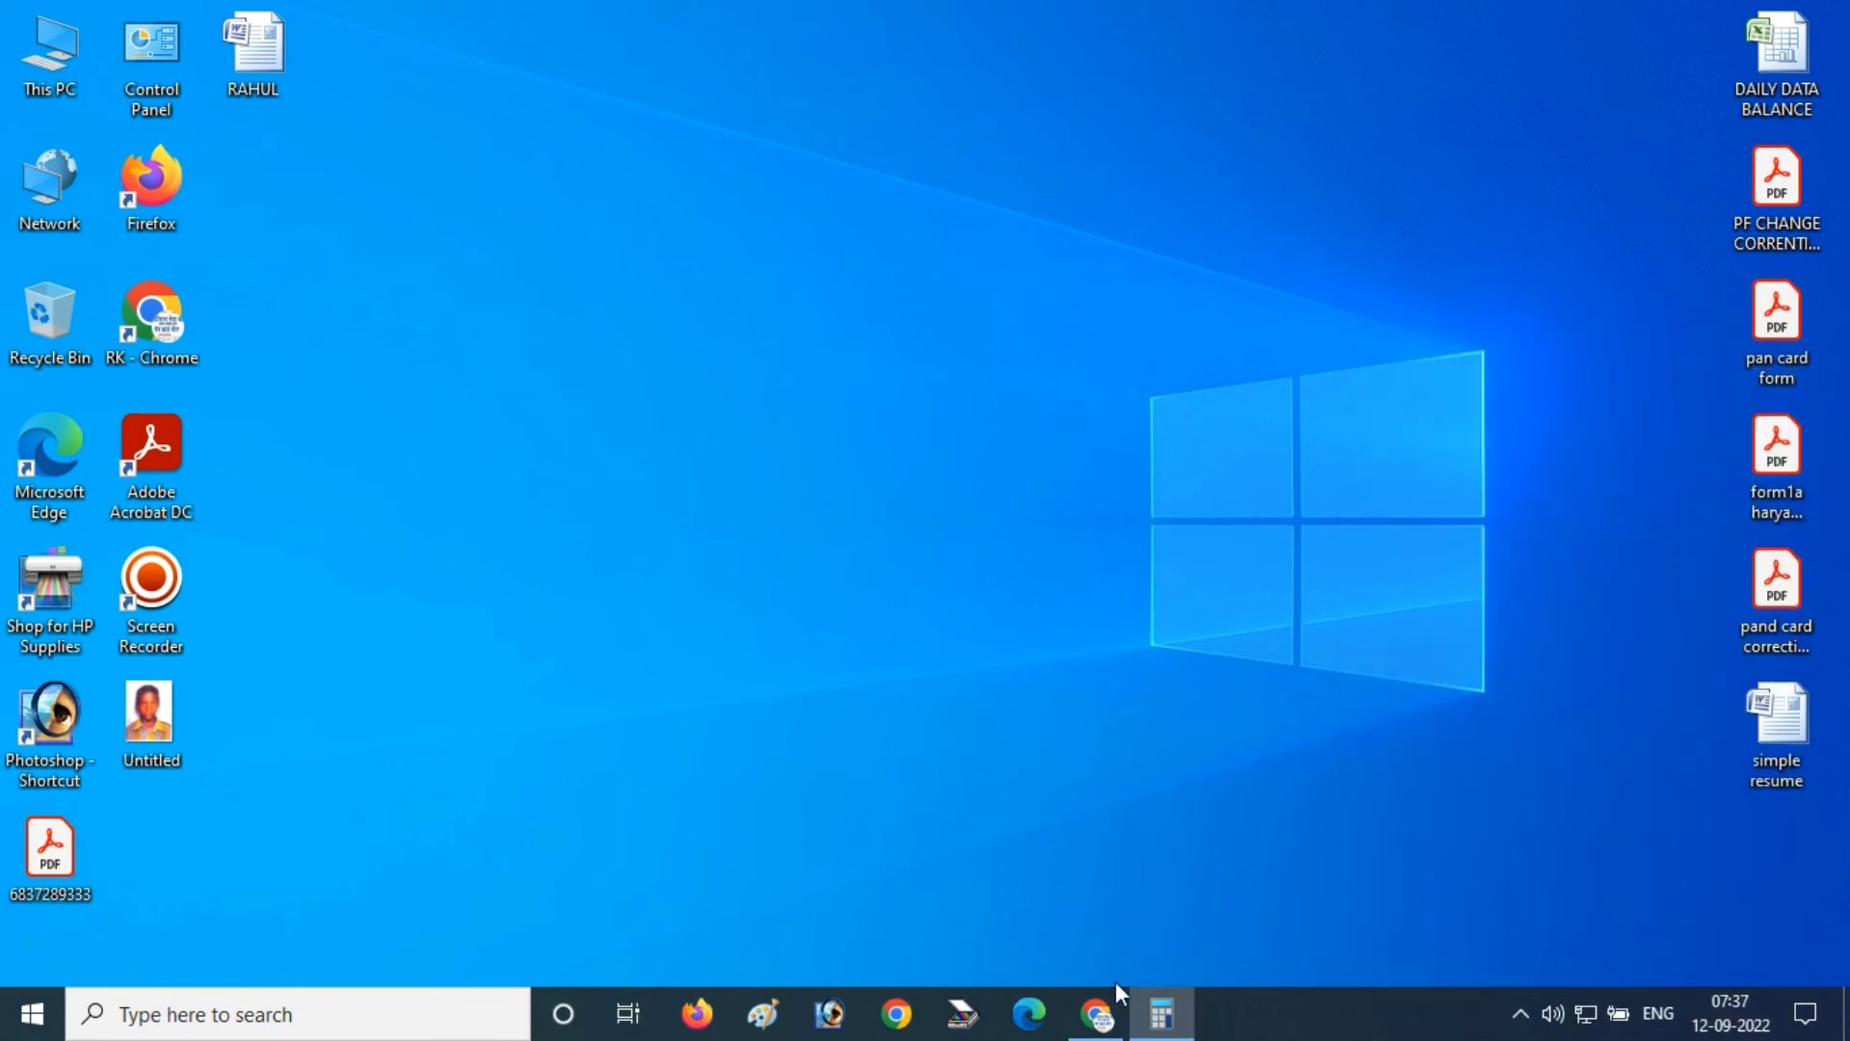
{"action": "left_click", "coordinate": [1520, 1013]}
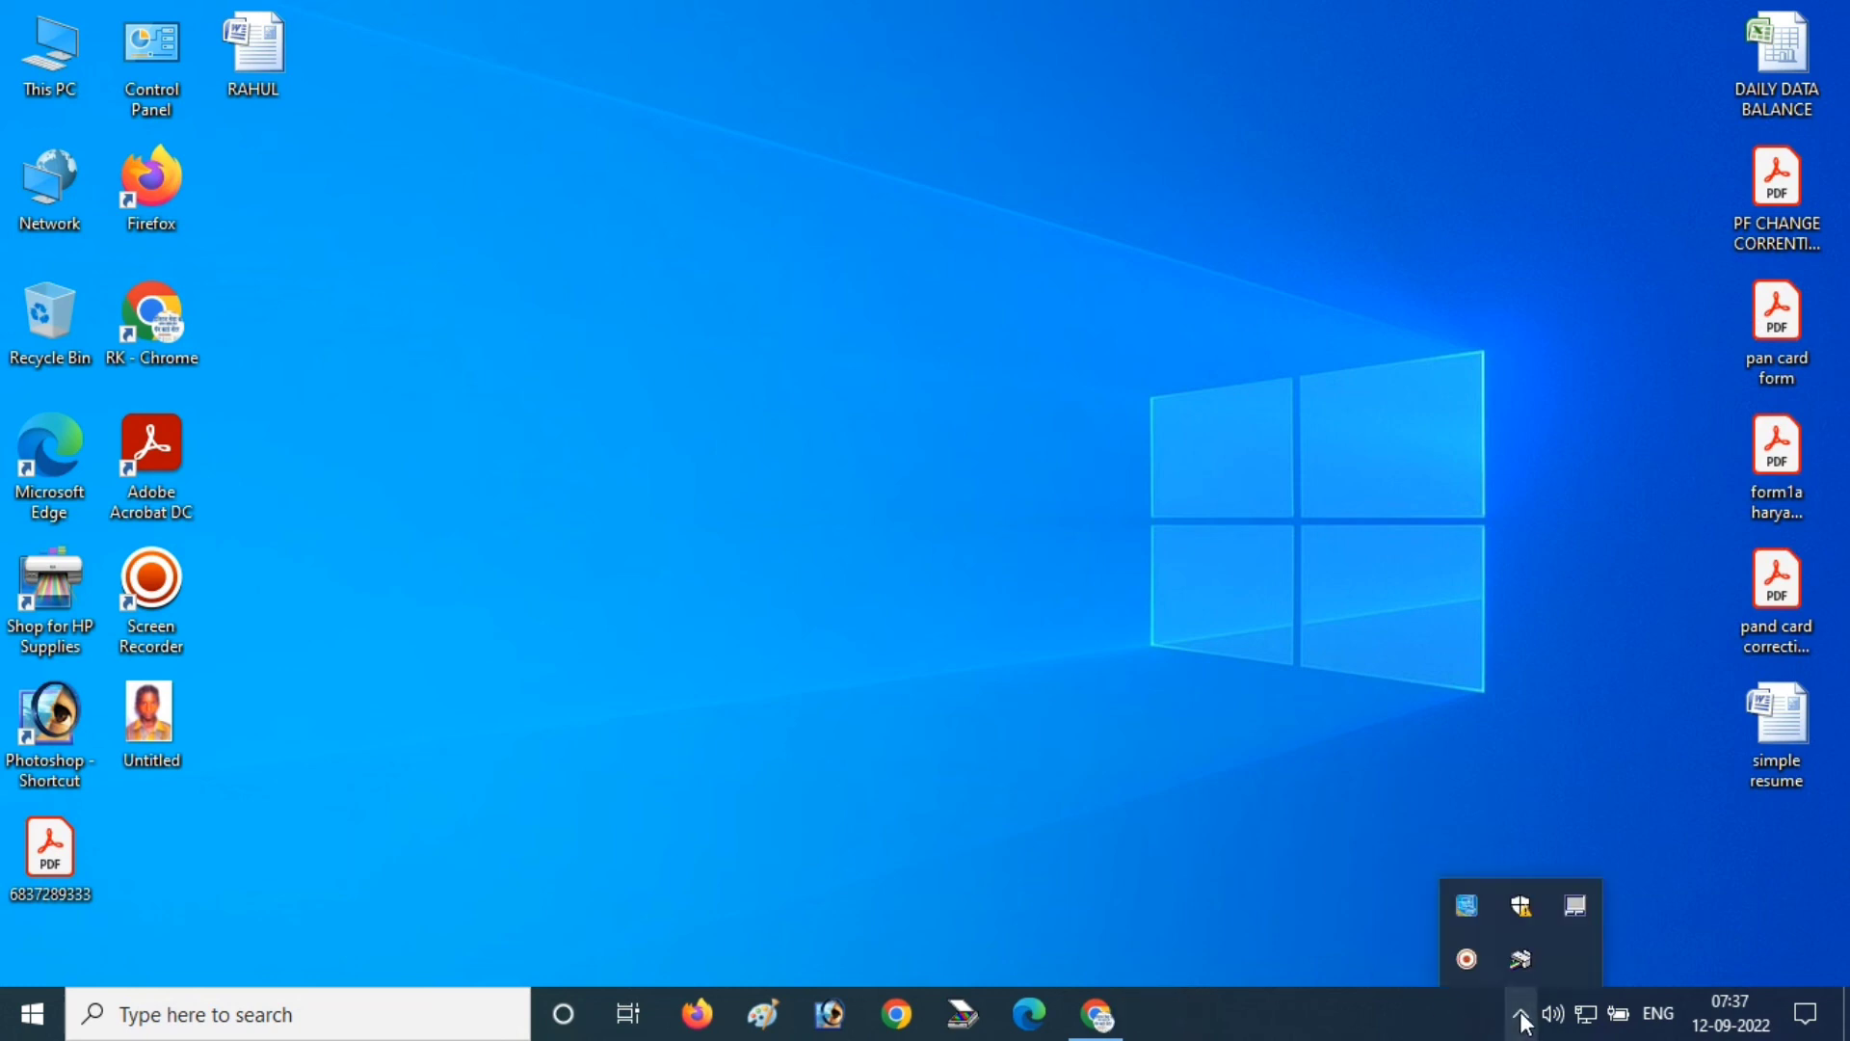
{"action": "left_click", "coordinate": [1520, 1013]}
{"action": "left_click", "coordinate": [1521, 1014]}
{"action": "left_click", "coordinate": [1521, 1014]}
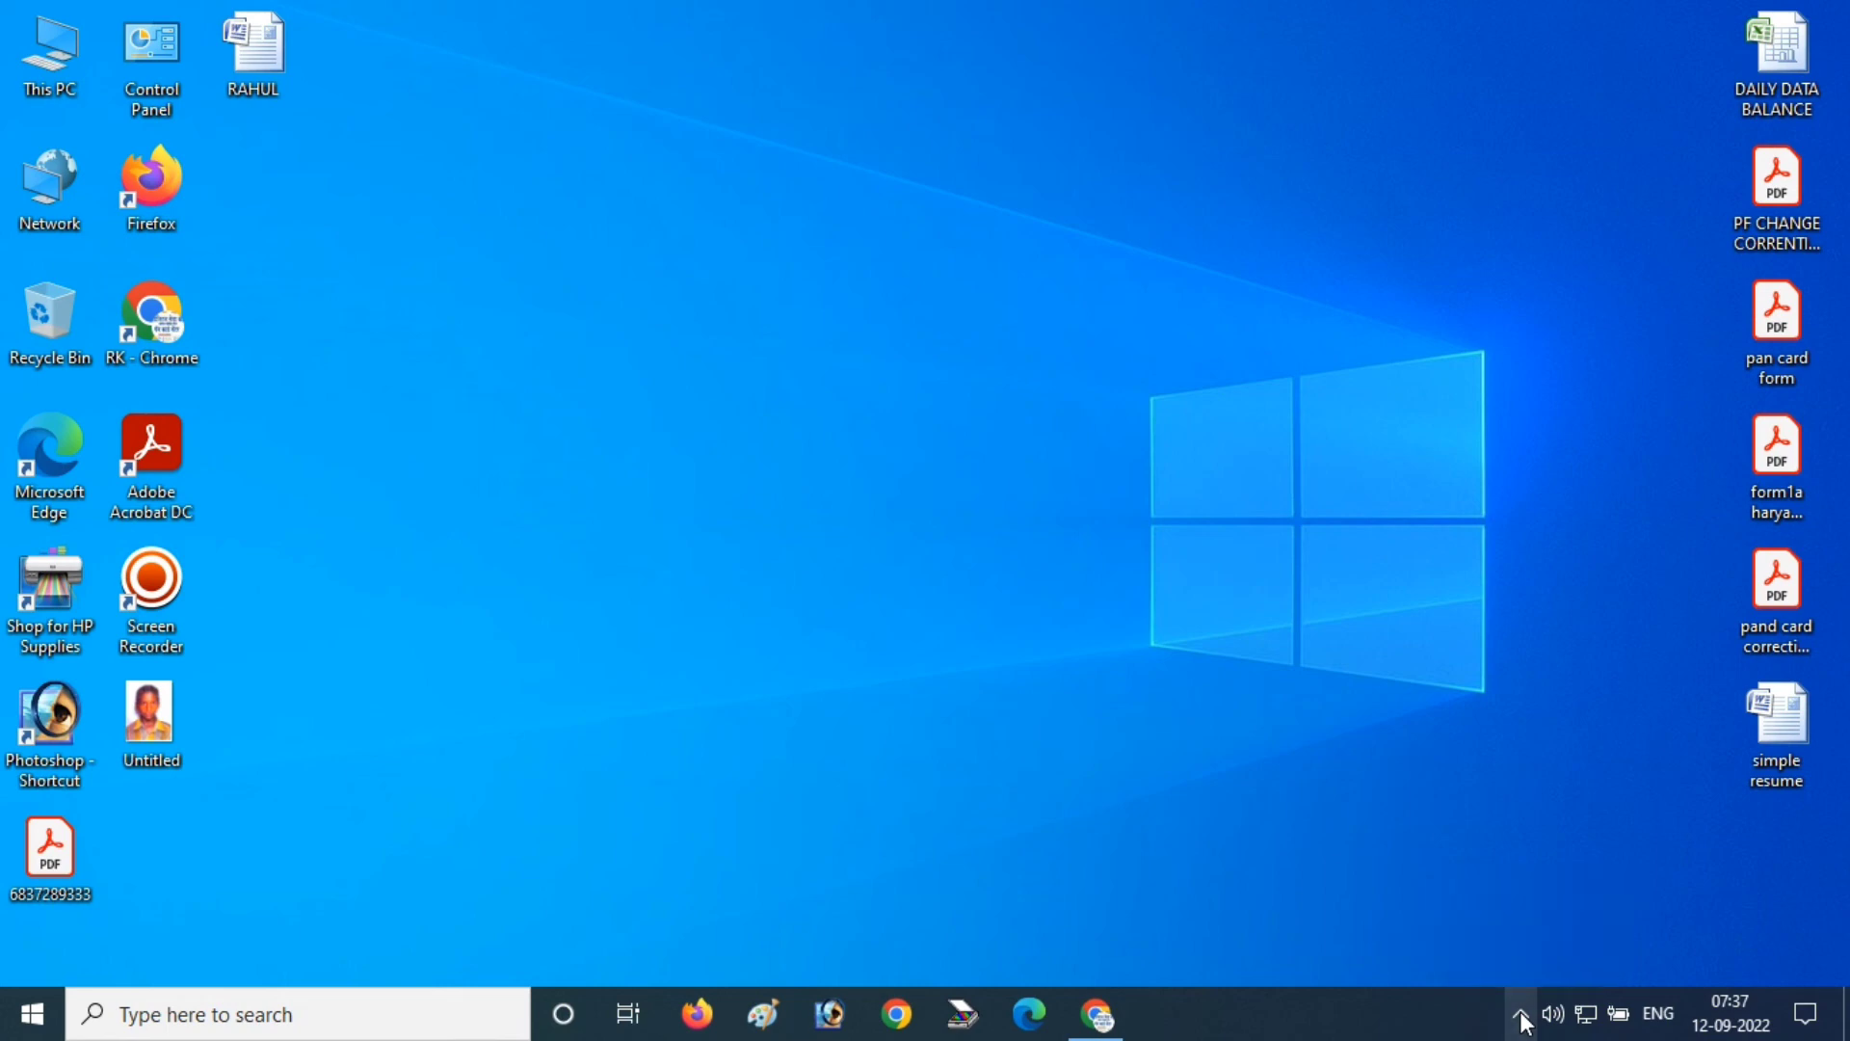
Switch back to the Insta Loan form in Chrome
{"action": "left_click", "coordinate": [1097, 1014]}
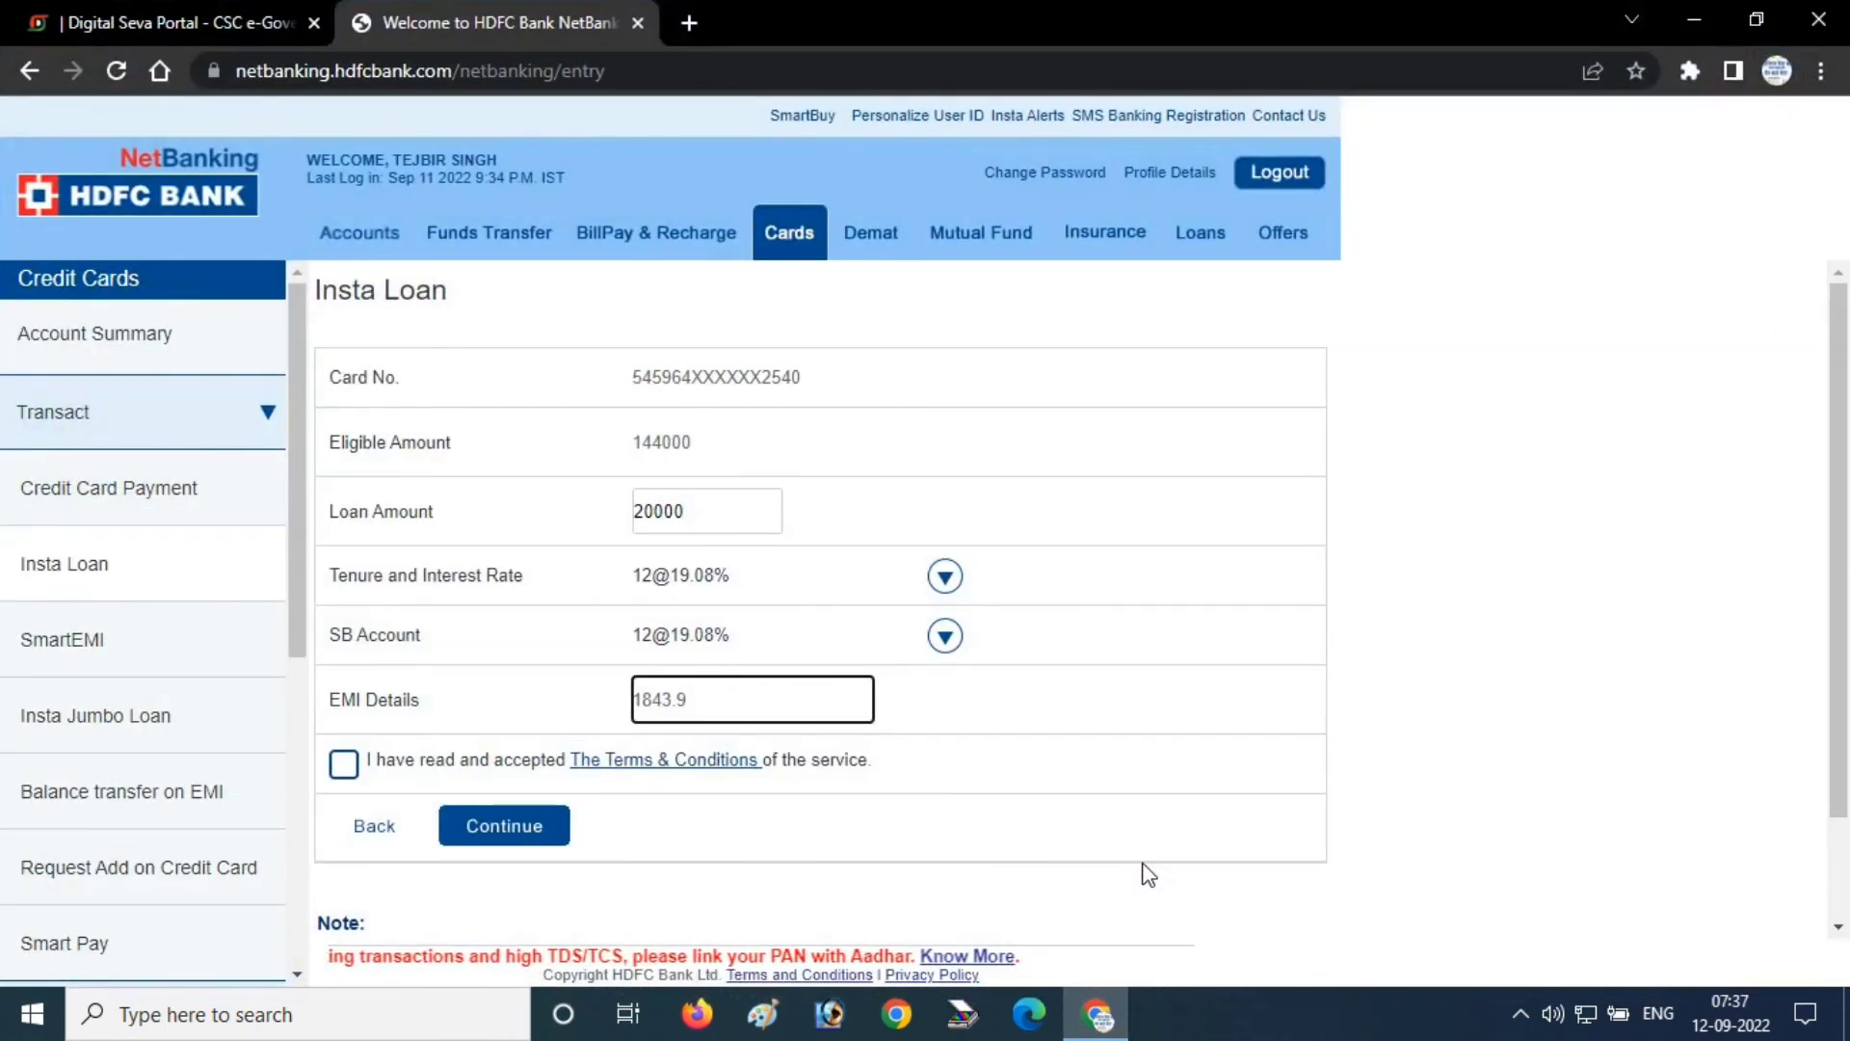